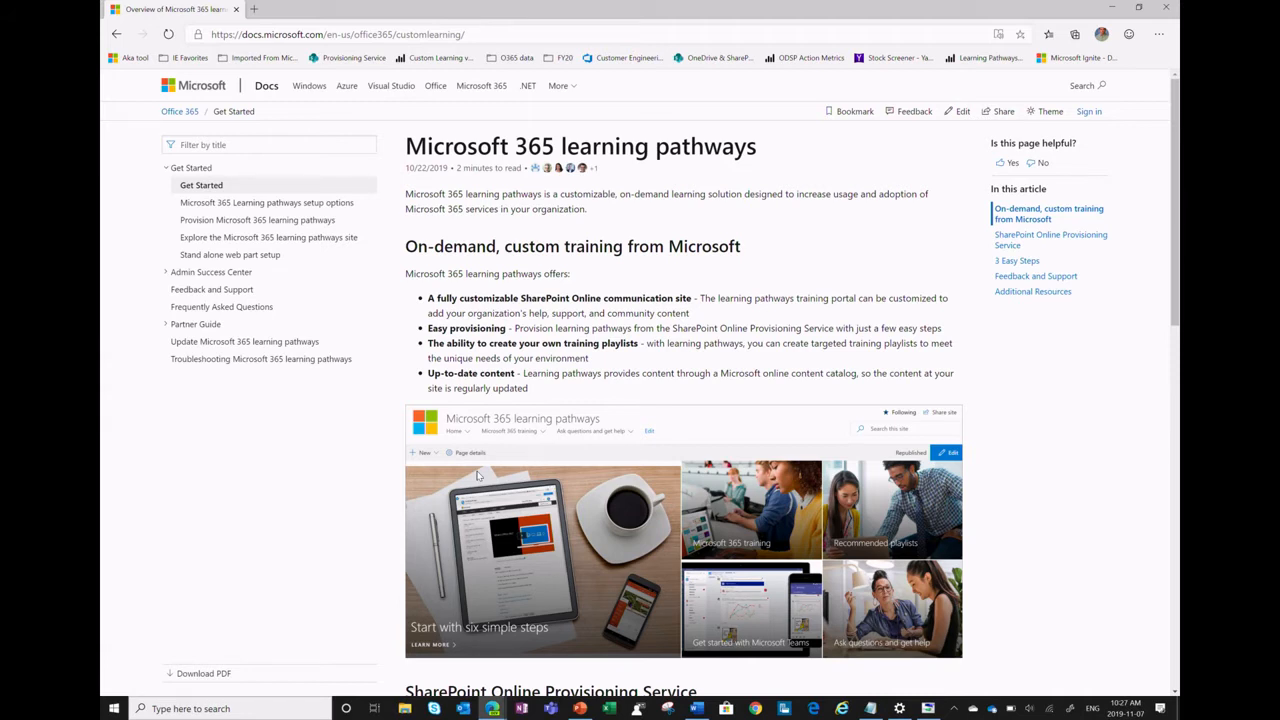
- Open the Provision Microsoft 365 learning pathways article and follow its link to the learning pathways solution page
click(308, 226)
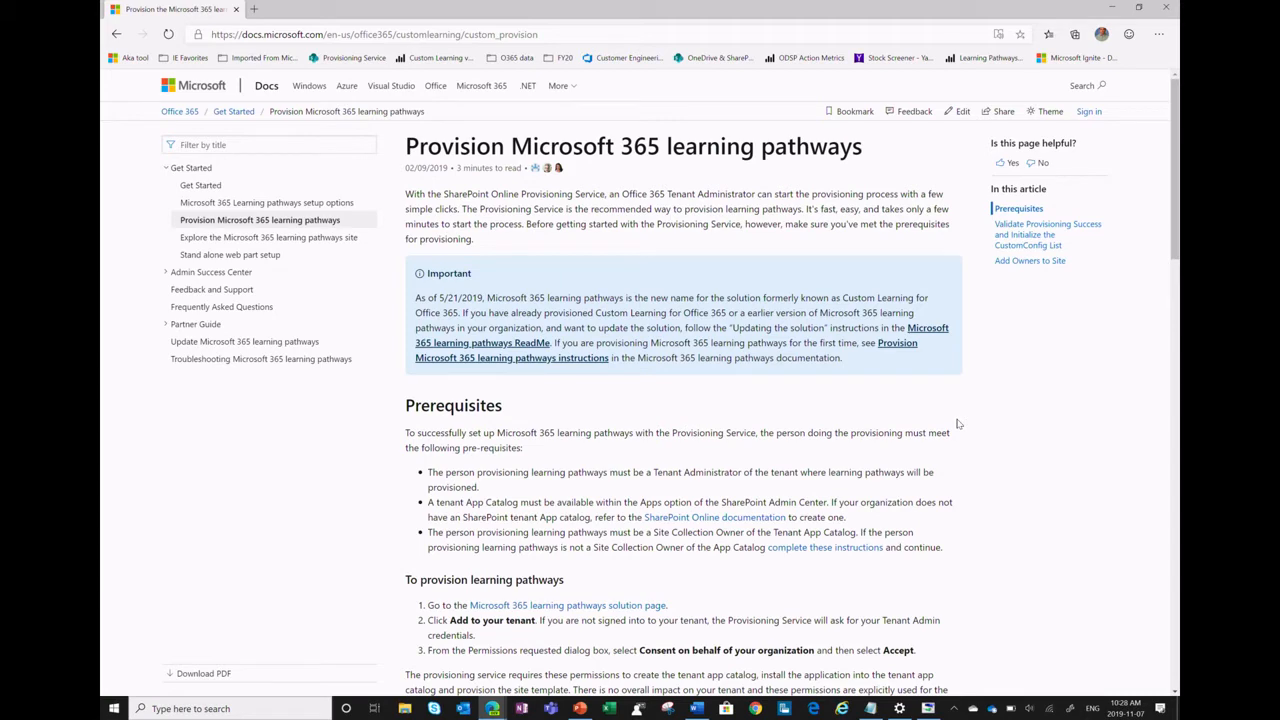
scroll(957, 424, down, 1)
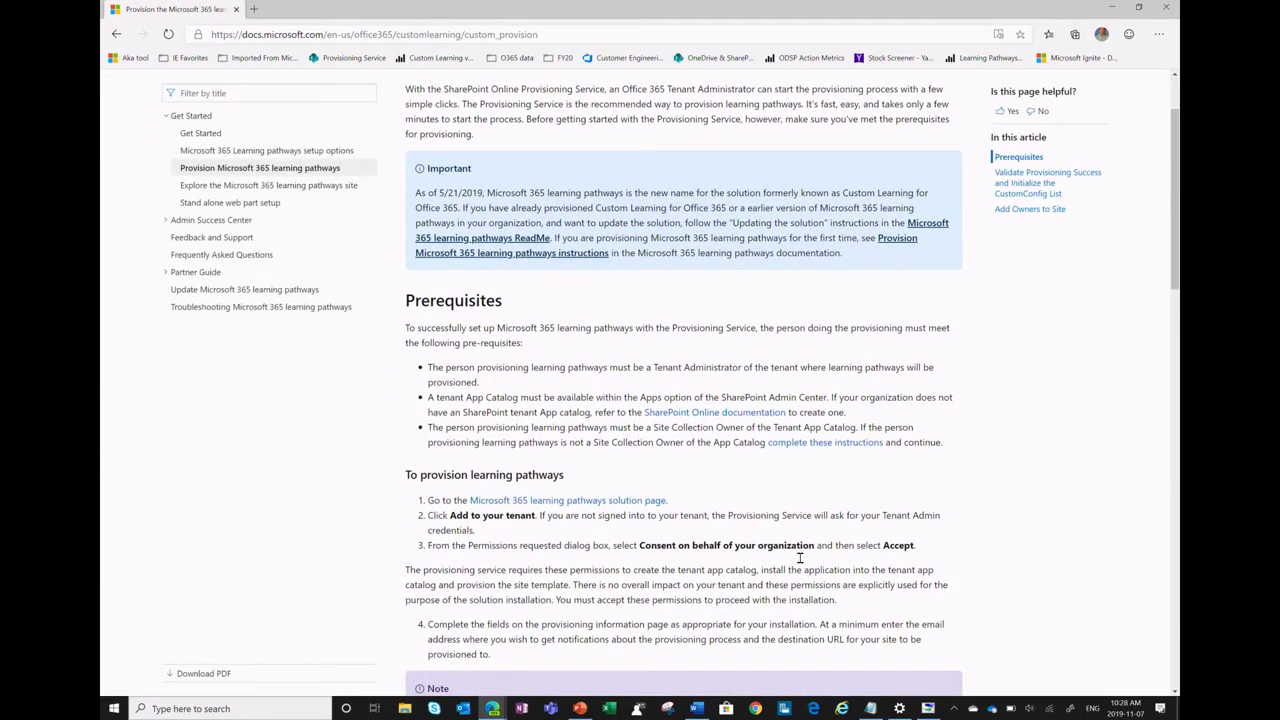
click(571, 506)
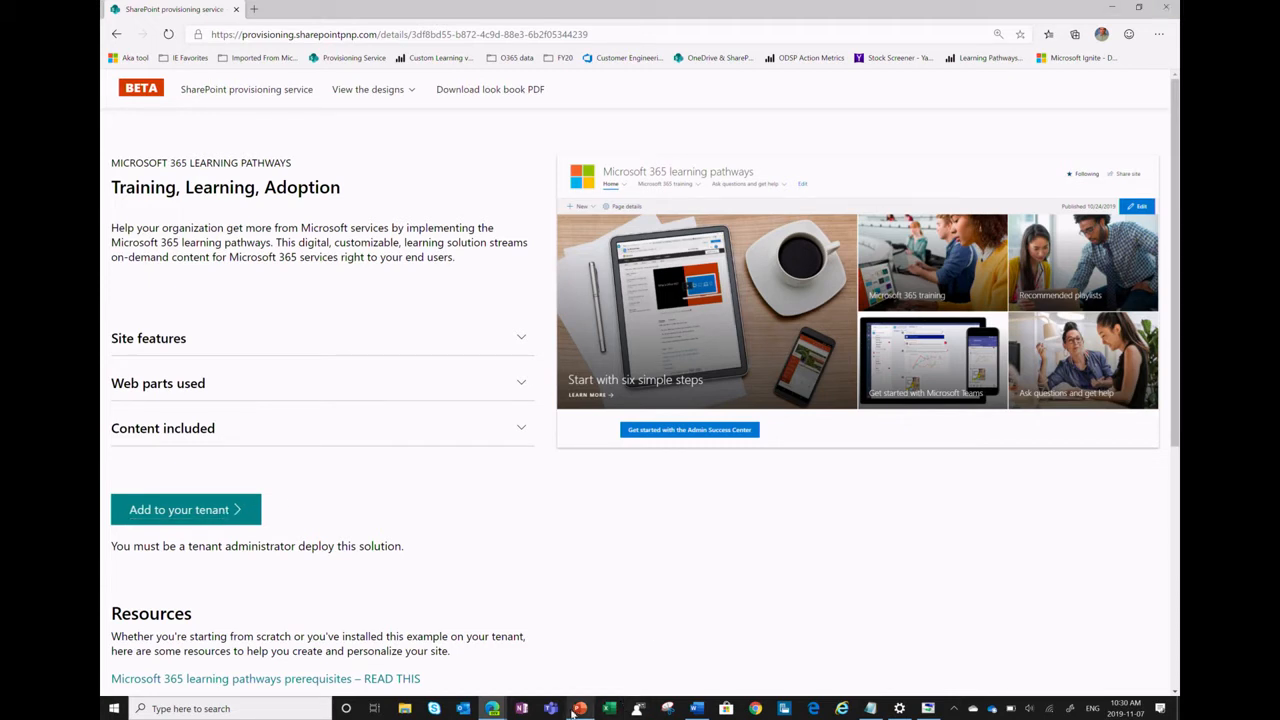
- Switch to the Microsoft 365 learning pathways site, open Start with six simple steps, and briefly play its What is Office 365? video
mouse_move(482, 712)
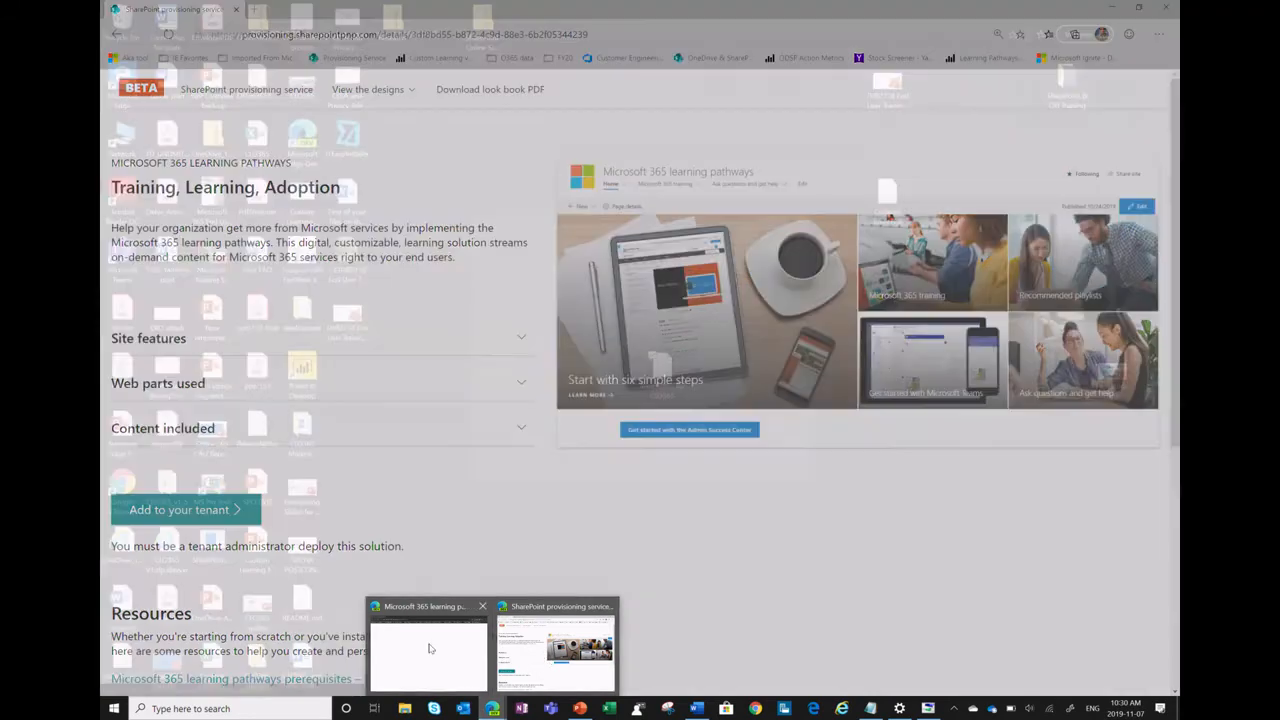
click(428, 647)
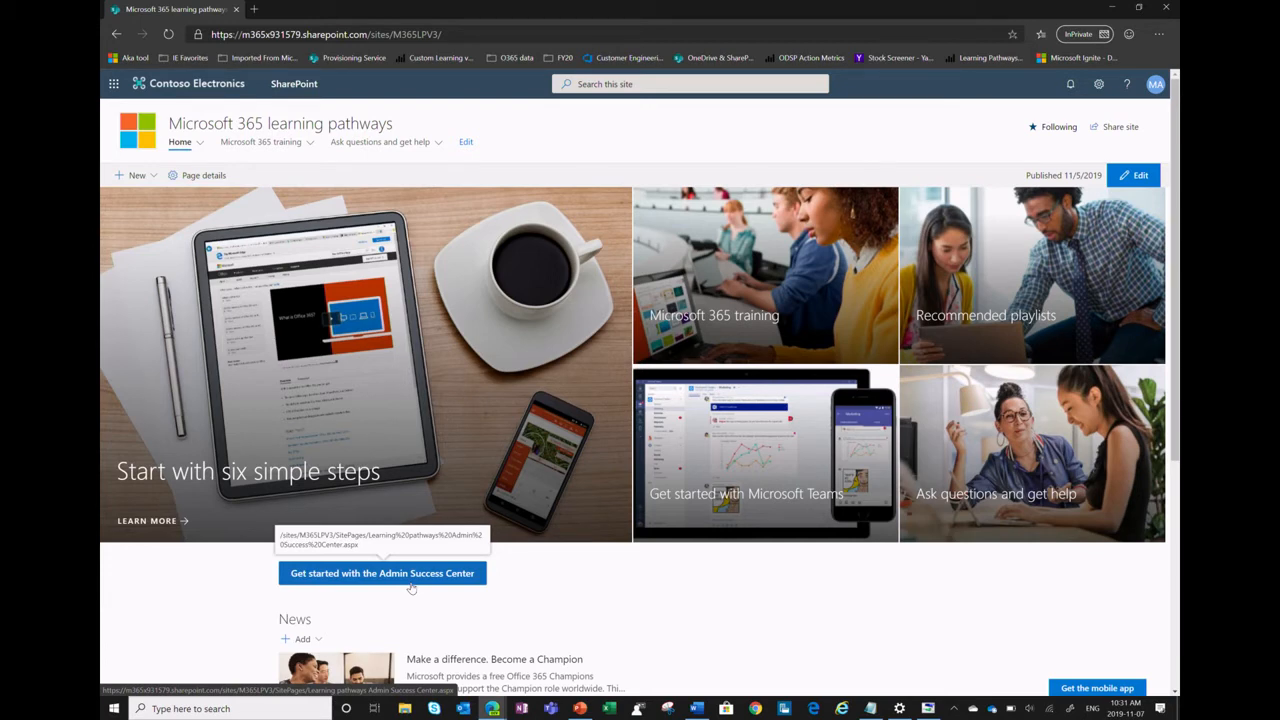
click(356, 459)
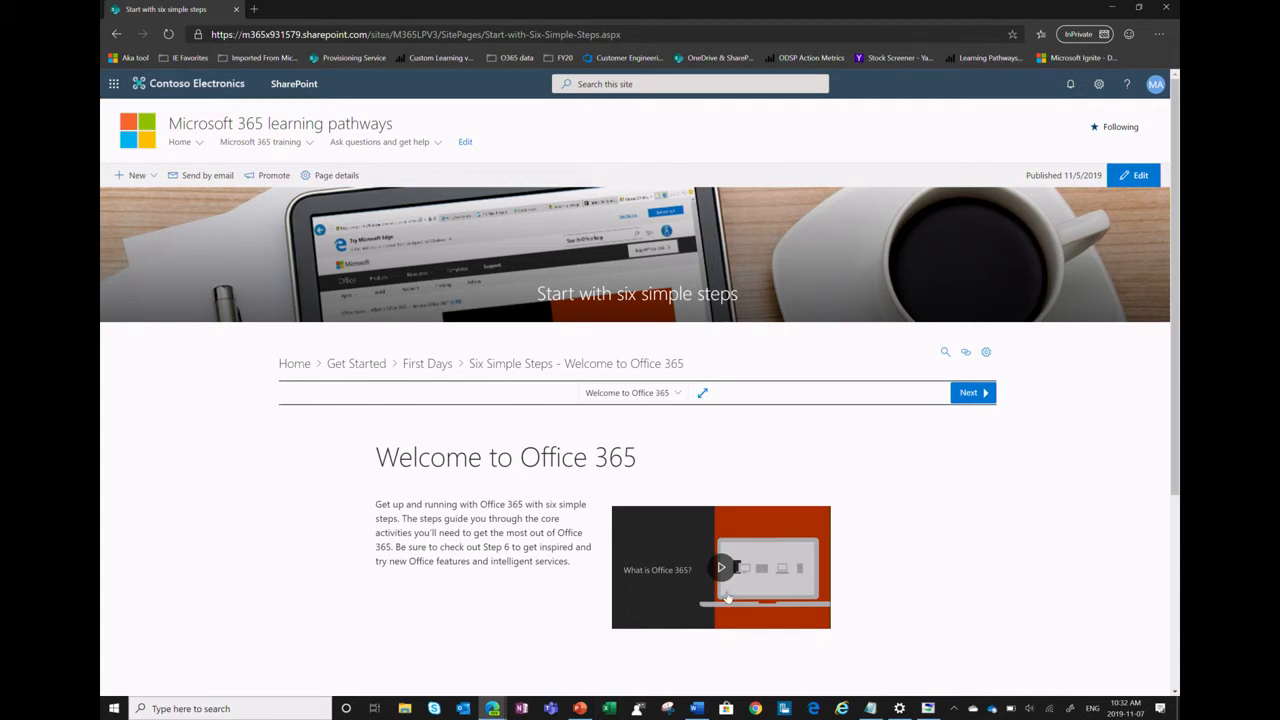
click(724, 579)
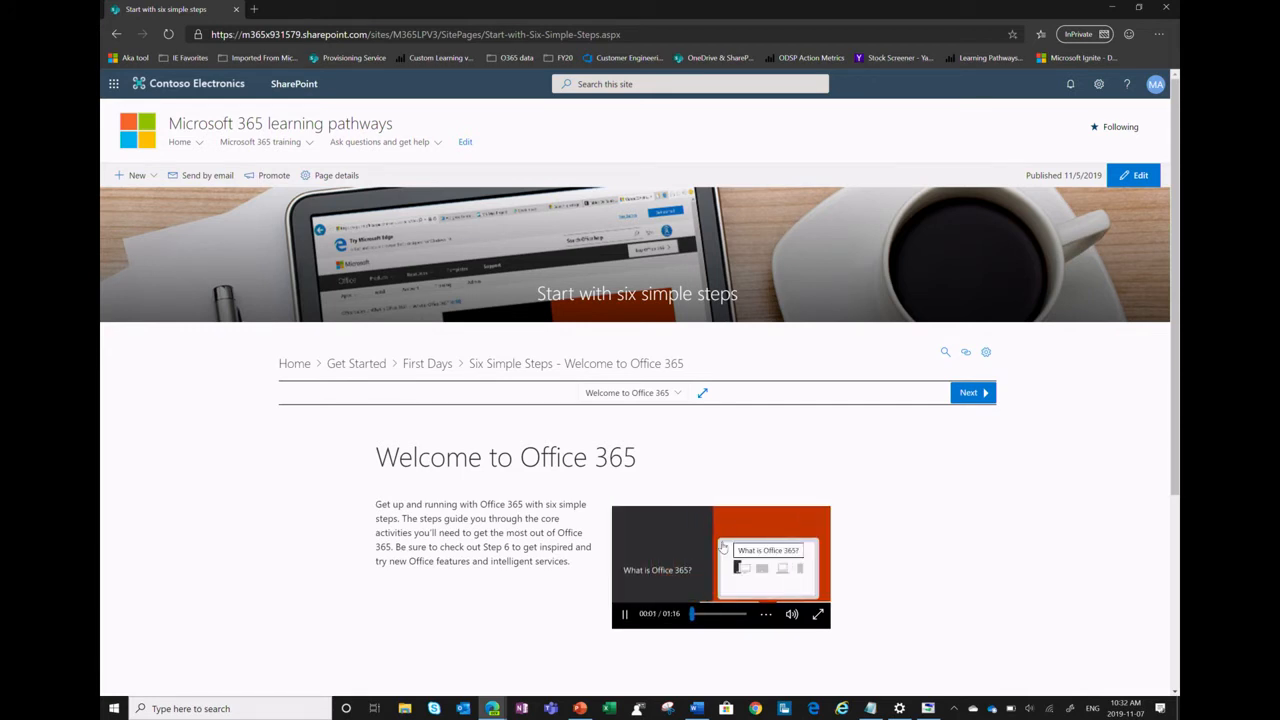
click(624, 614)
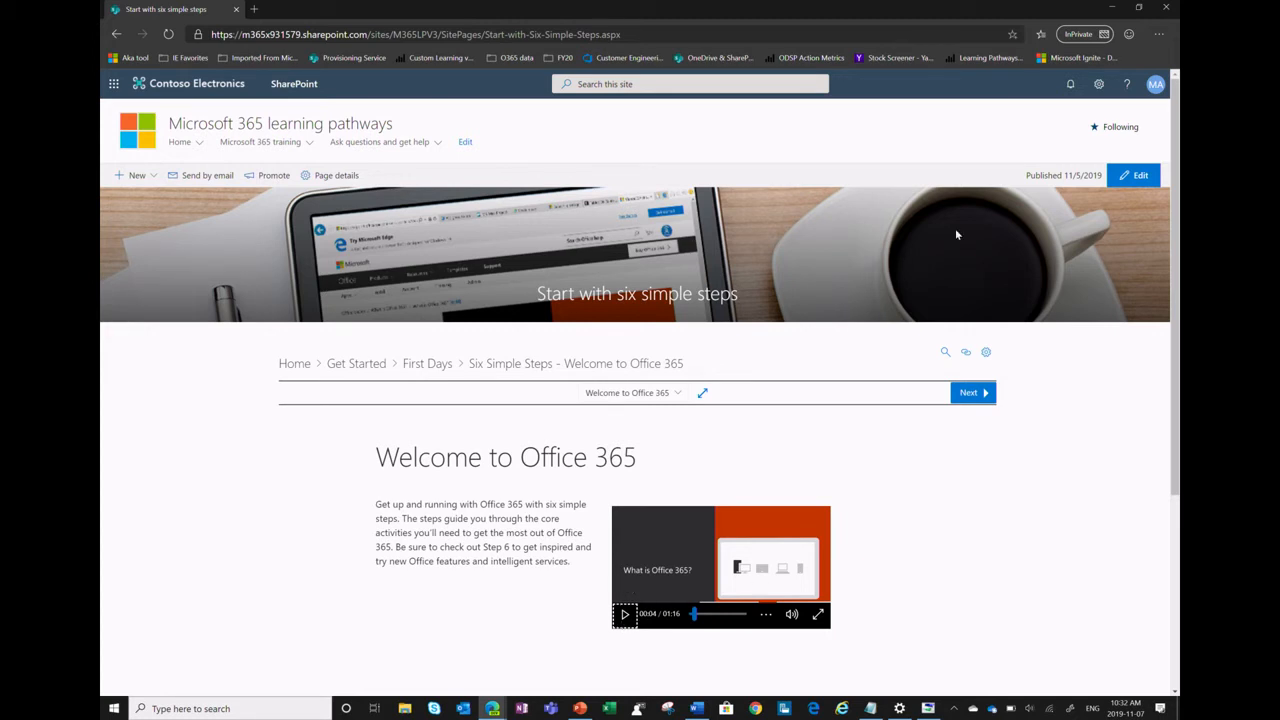
- Advance through the six simple steps playlist to Share and collaborate and jump to Set up mobile apps
click(984, 393)
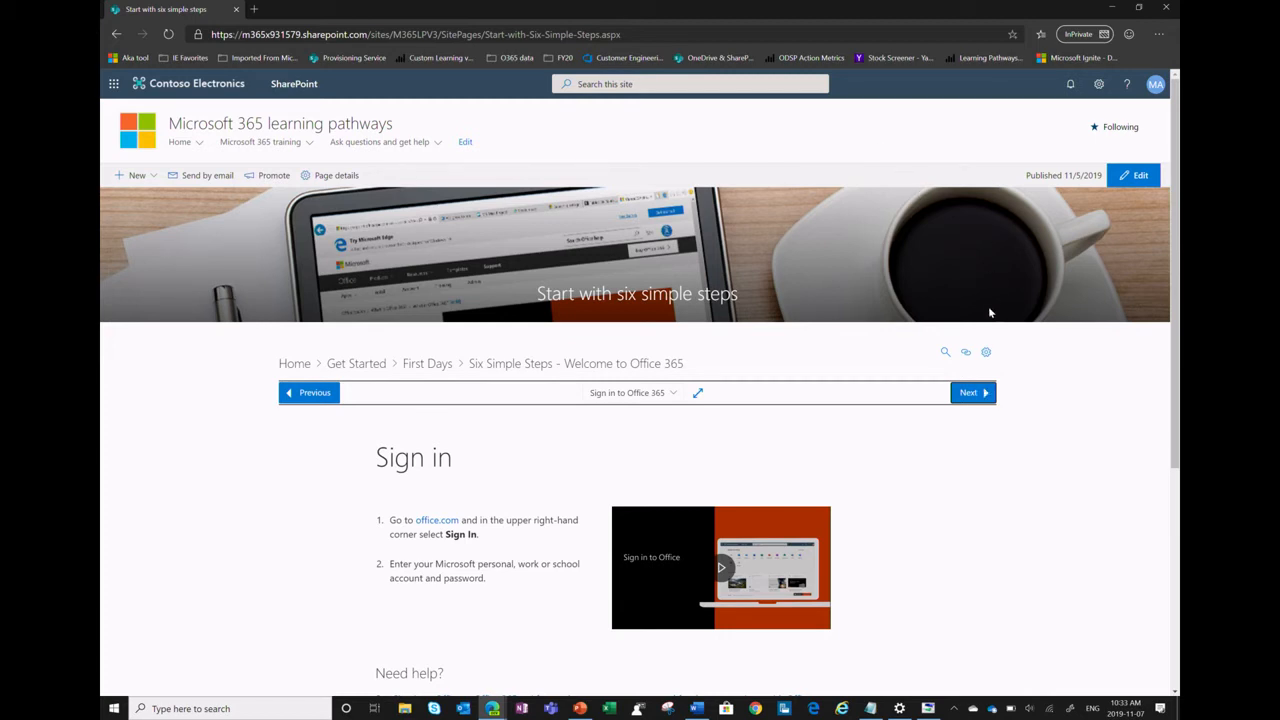
click(970, 392)
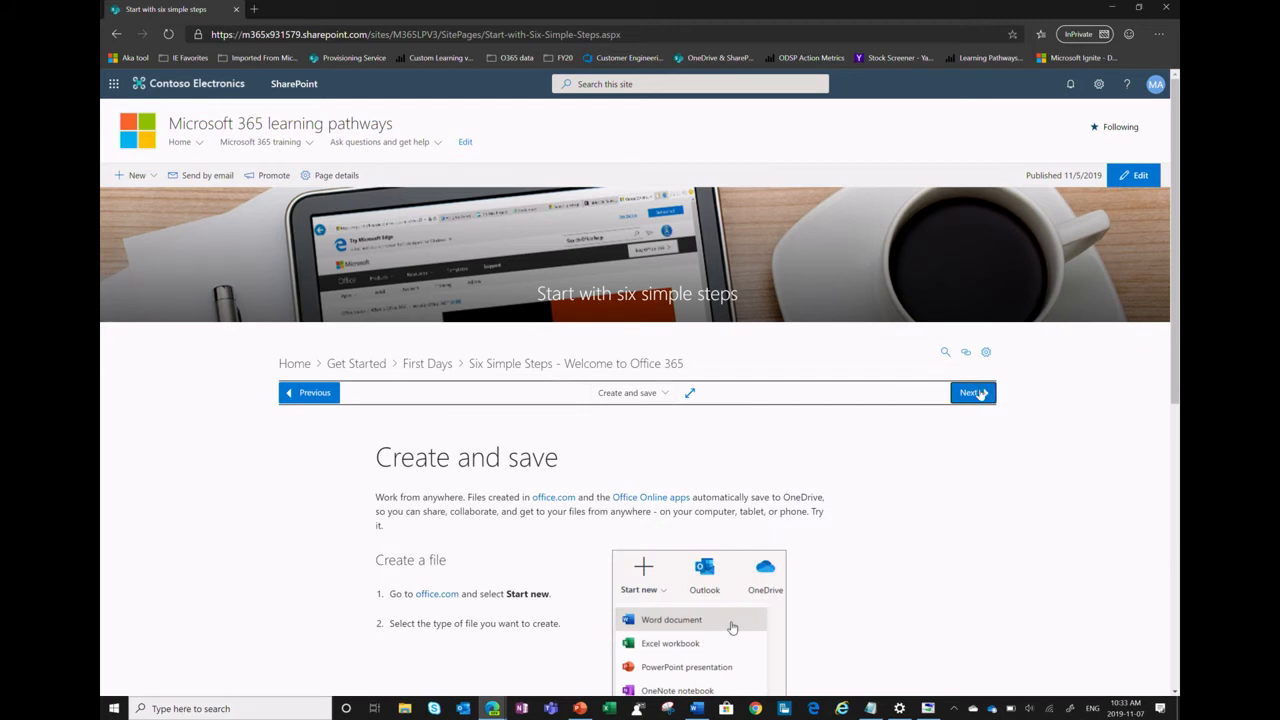
click(980, 392)
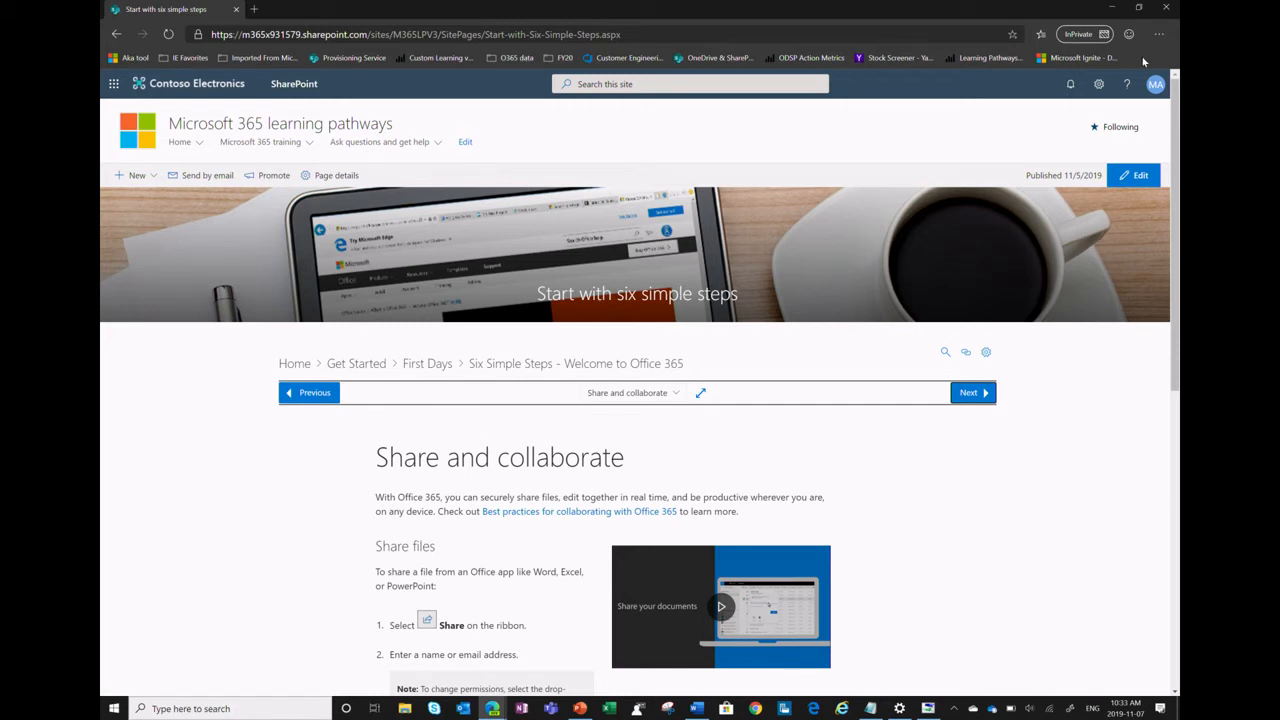
click(687, 389)
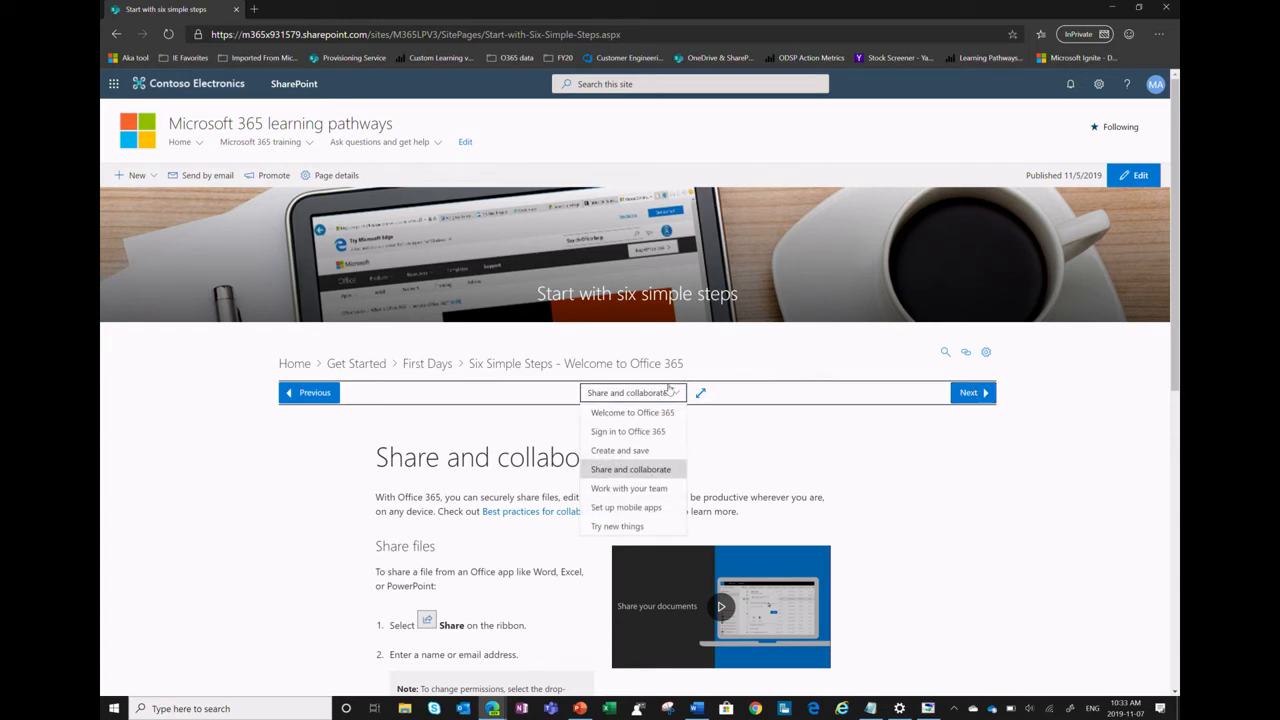
click(657, 508)
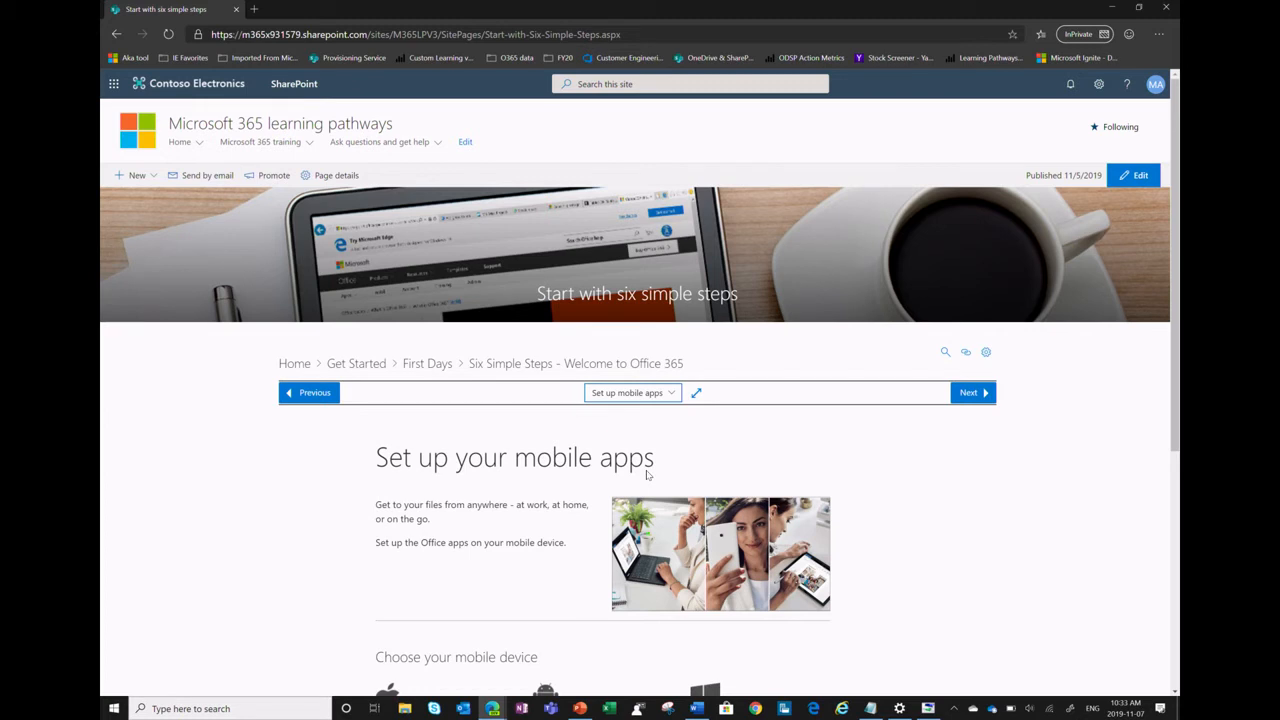
- From the site's home page, open Microsoft 365 training and browse the Excel PivotTables playlist to Filter data in a PivotTable
click(180, 140)
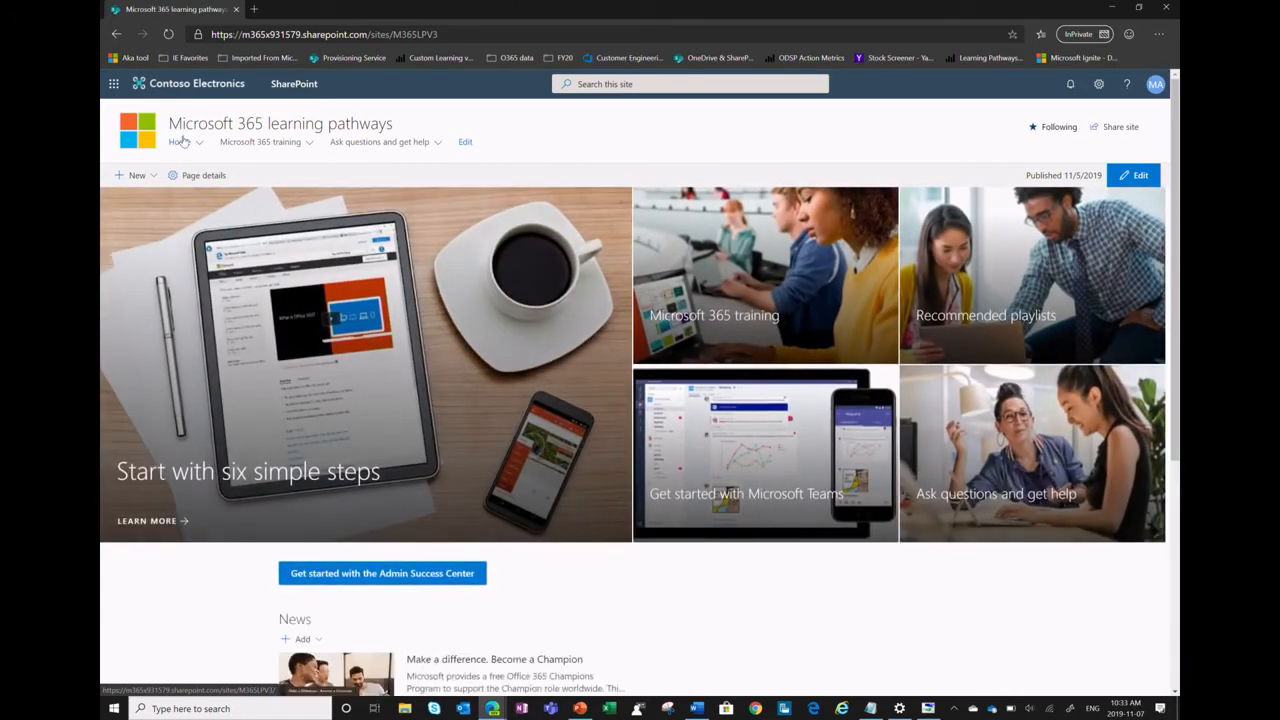
mouse_move(183, 141)
click(772, 192)
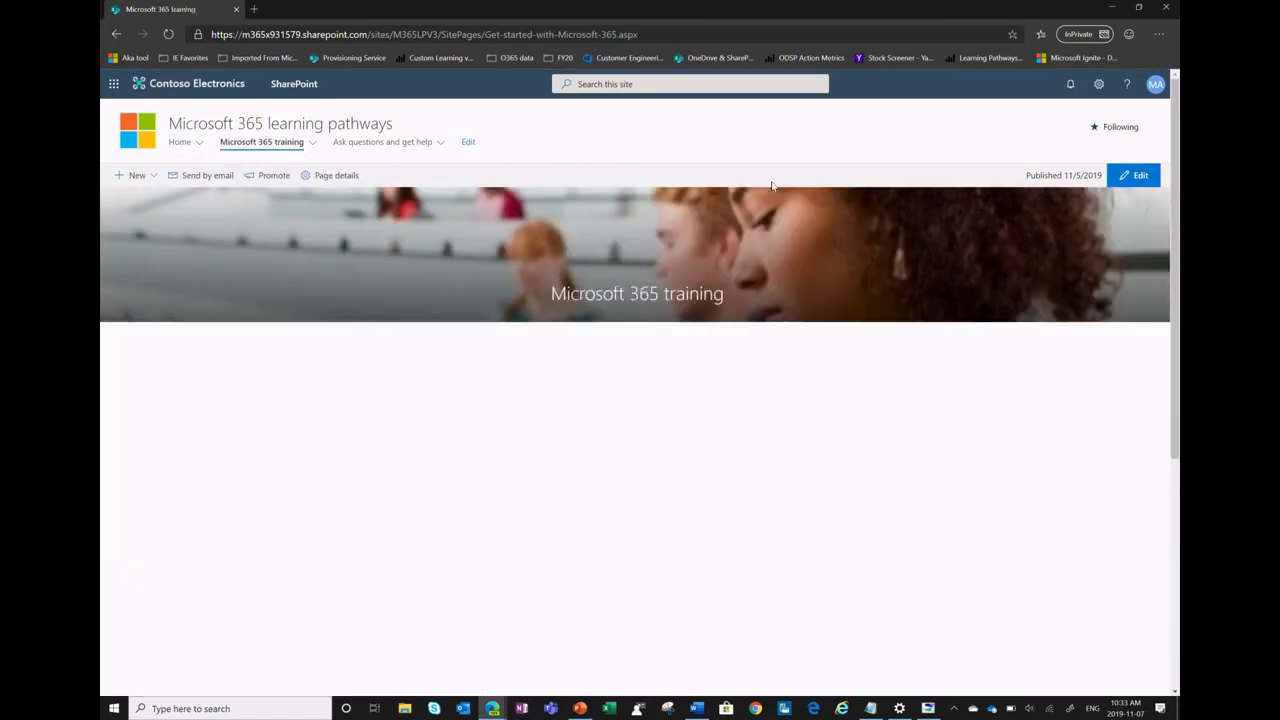
scroll(772, 185, down, 3)
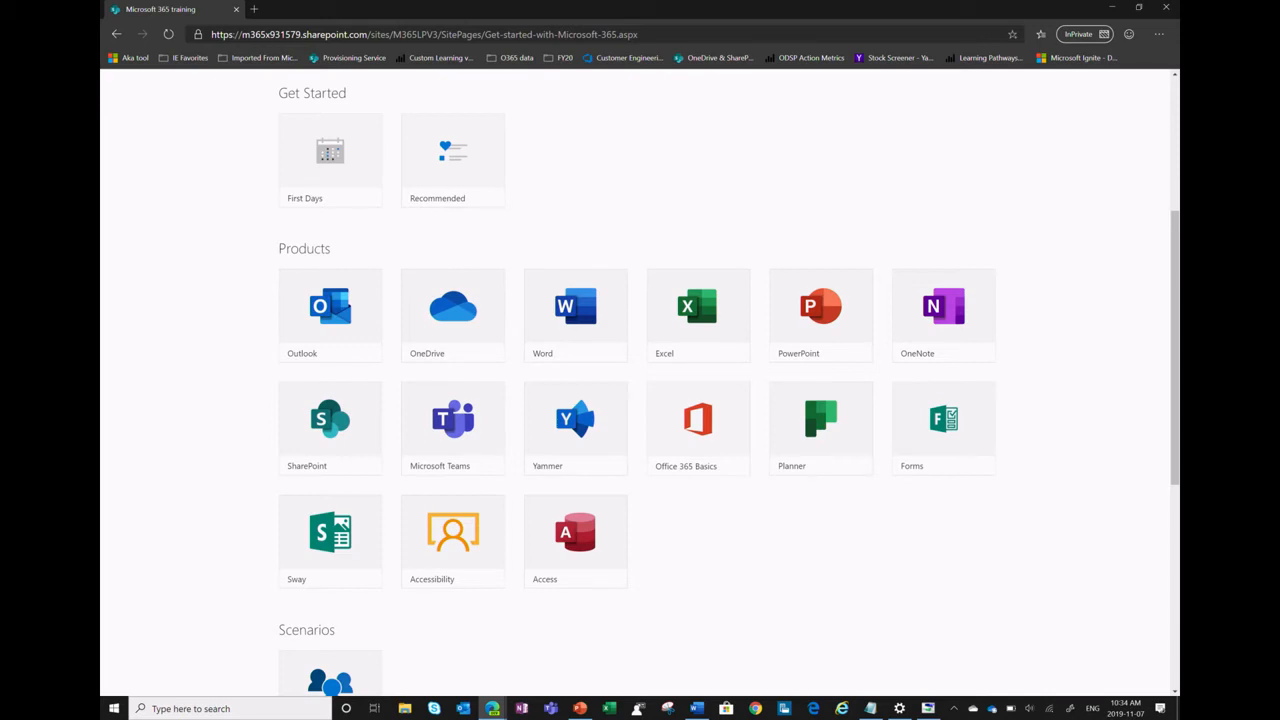
click(712, 338)
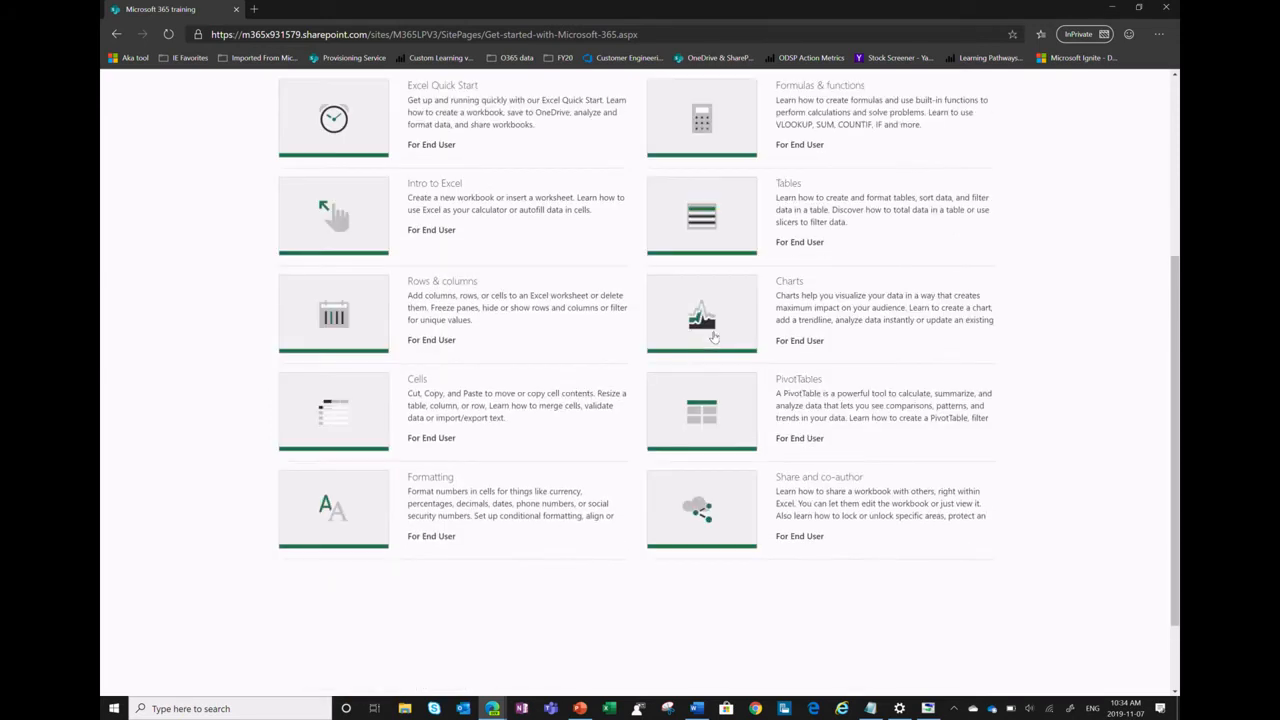
scroll(714, 337, up, 2)
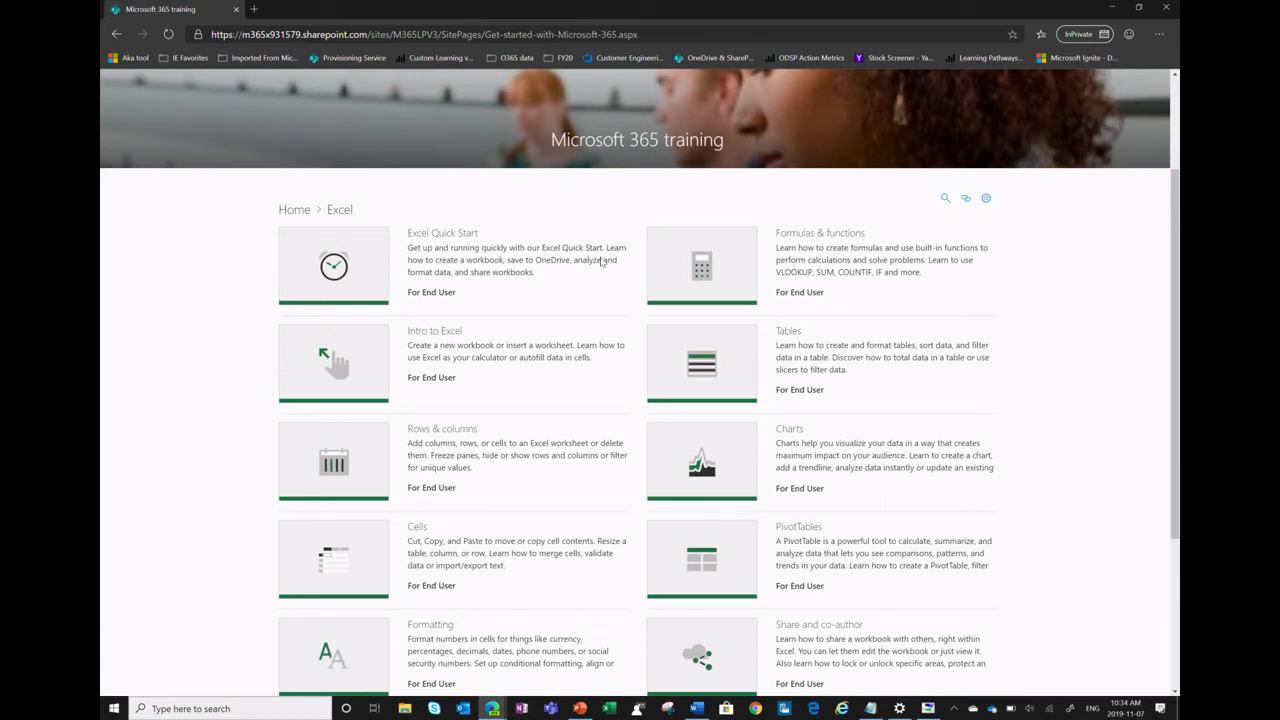
click(731, 550)
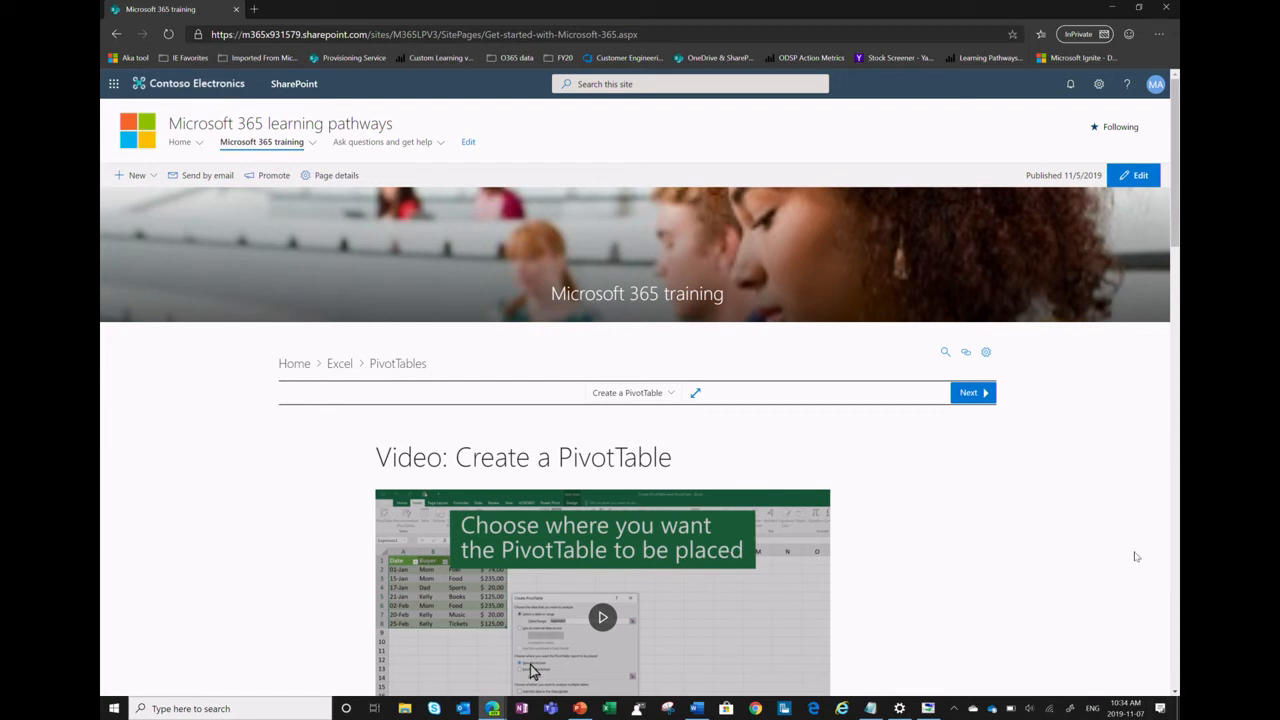
click(960, 393)
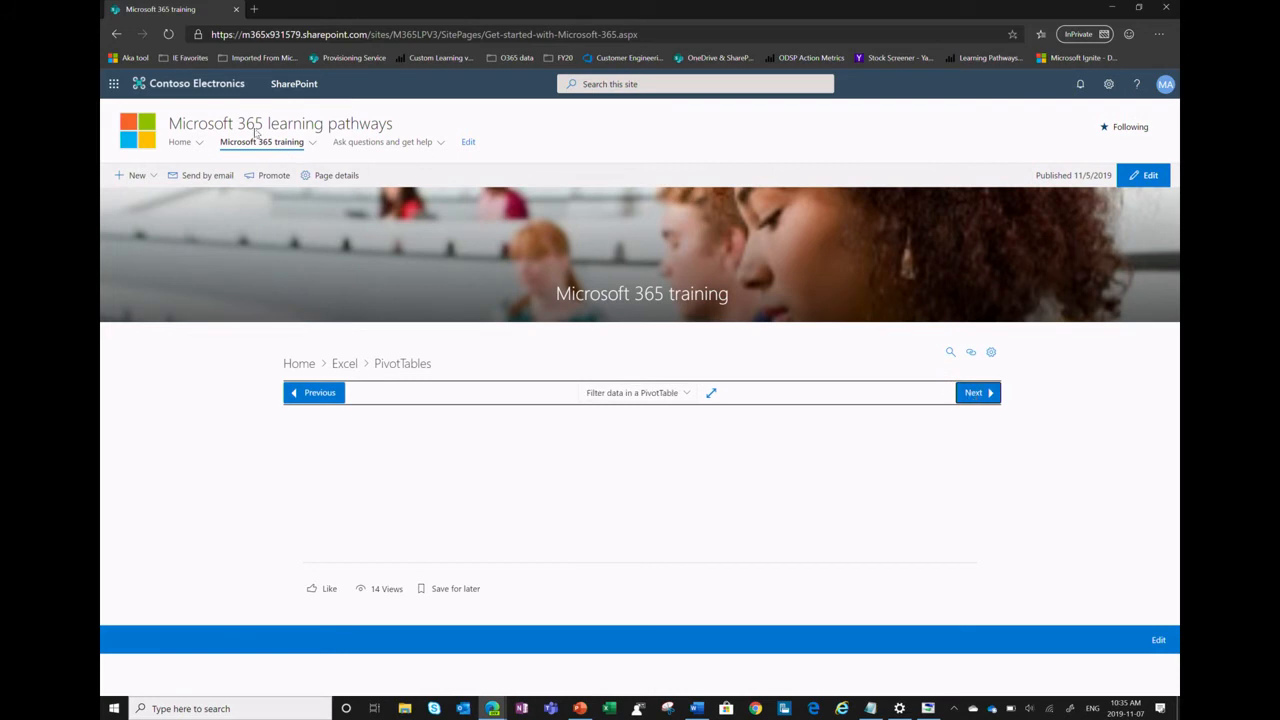
- Return to the home page, open Recommended playlists, and page through the Create impactful content together playlist
mouse_move(180, 145)
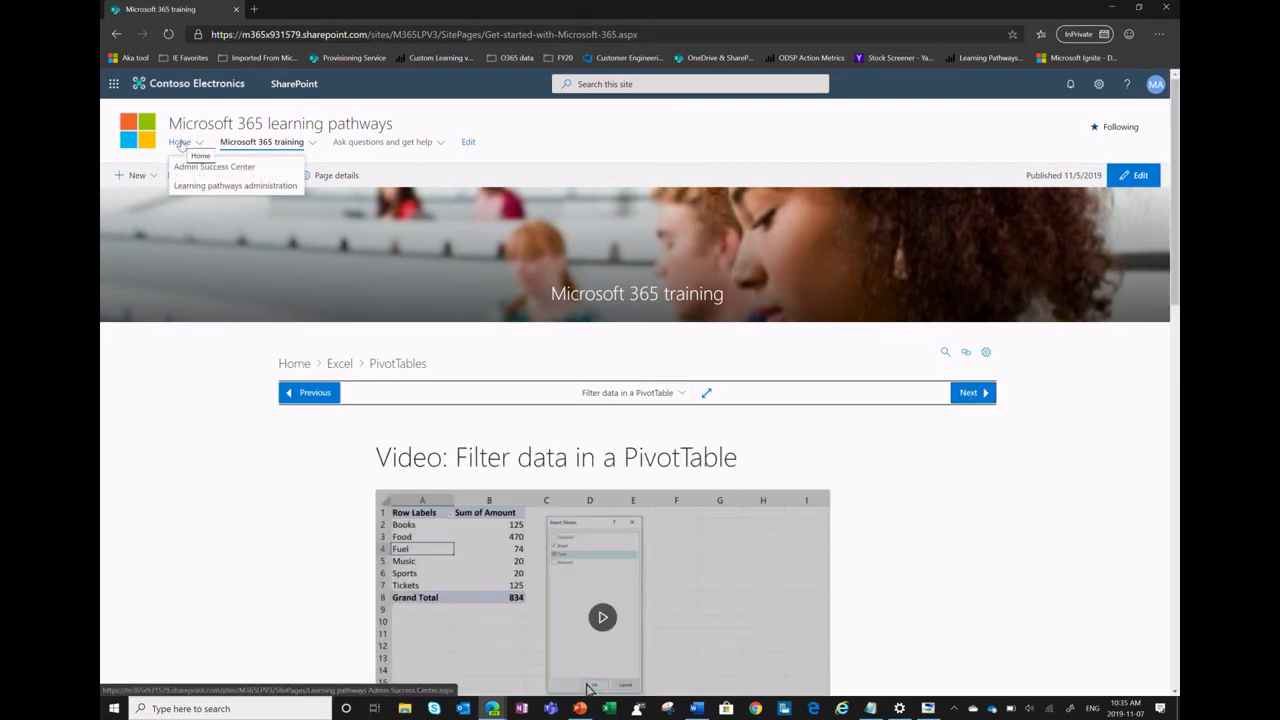
click(180, 143)
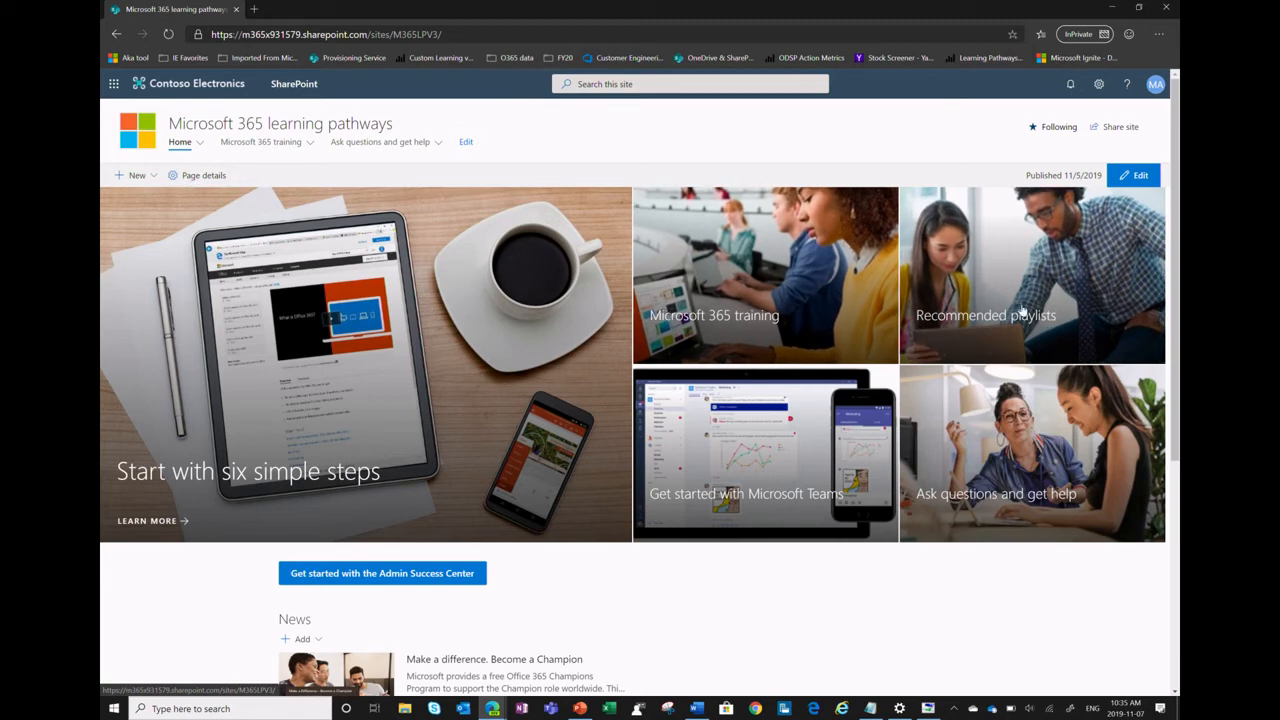
click(1022, 313)
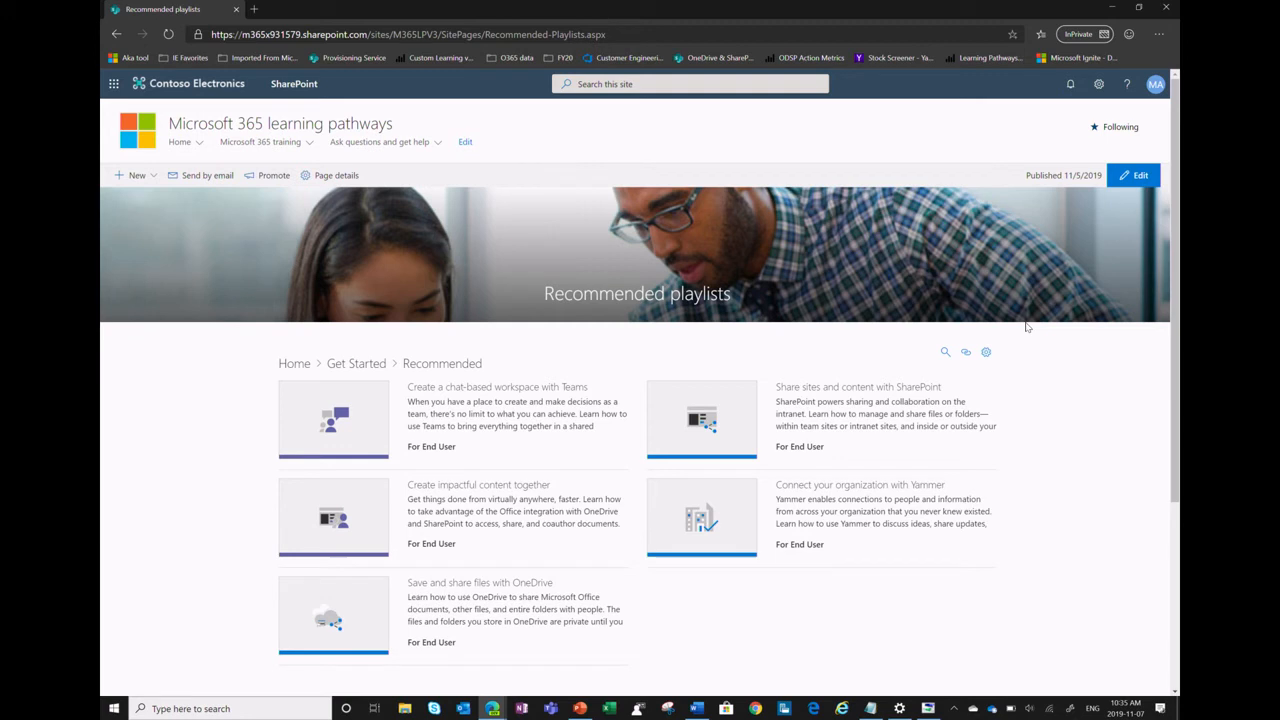
click(476, 492)
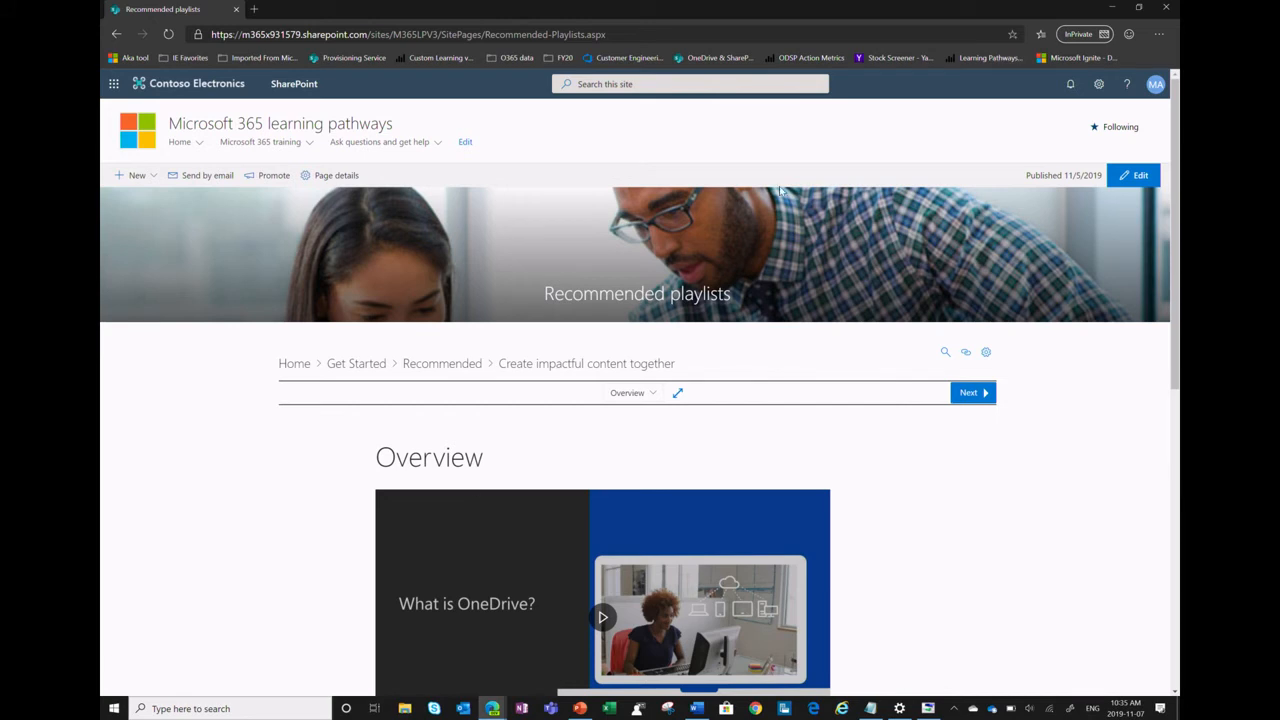
click(983, 398)
click(983, 398)
click(983, 398)
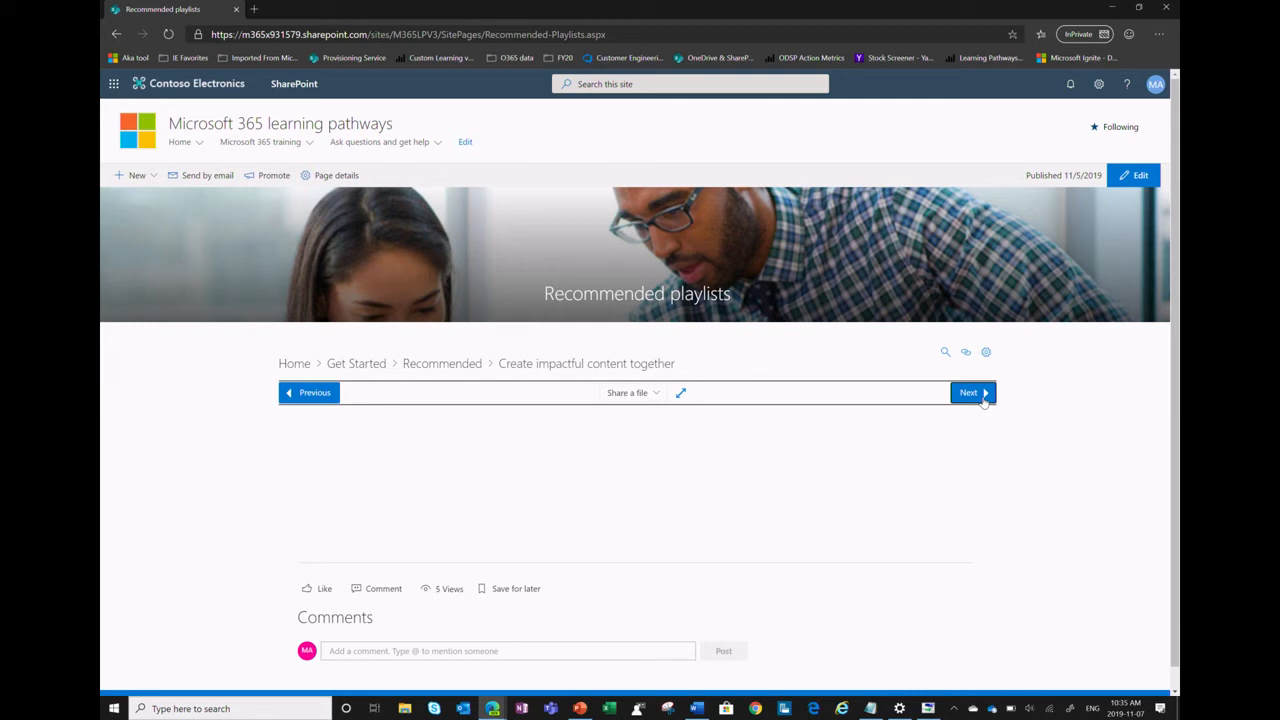
click(983, 396)
- Return to the site's home page and open Learning pathways administration
click(177, 143)
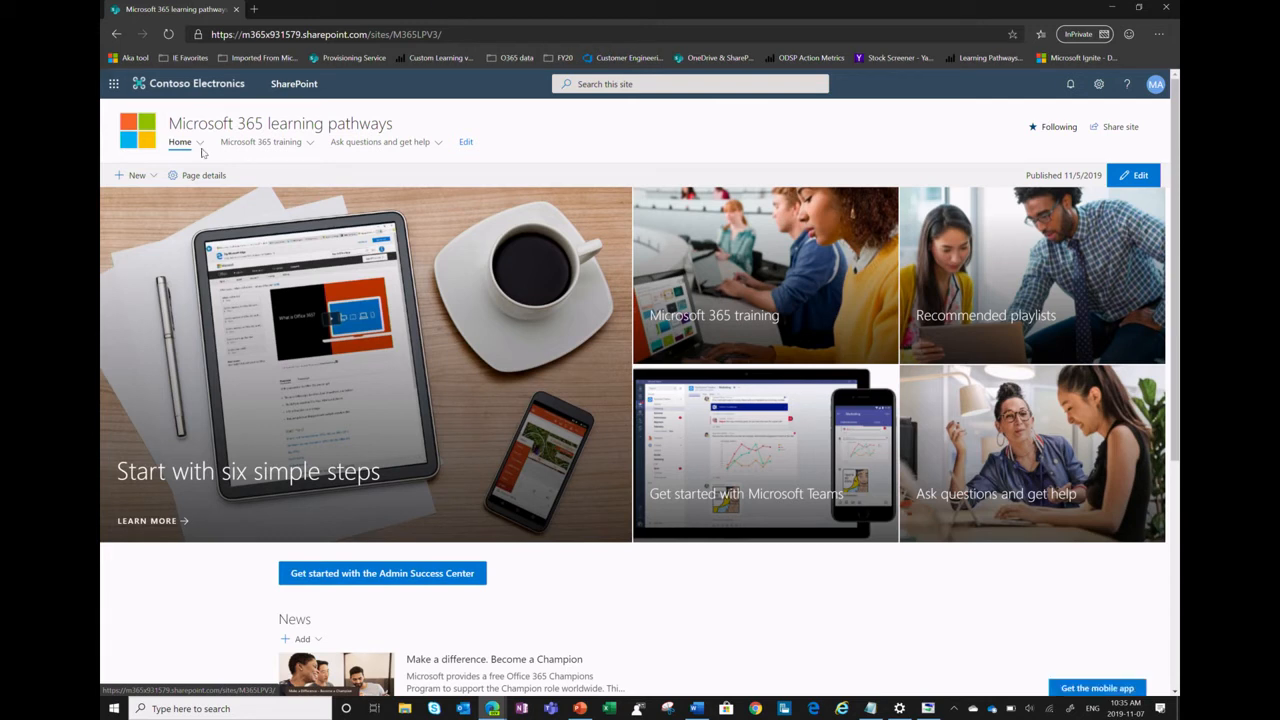
mouse_move(185, 148)
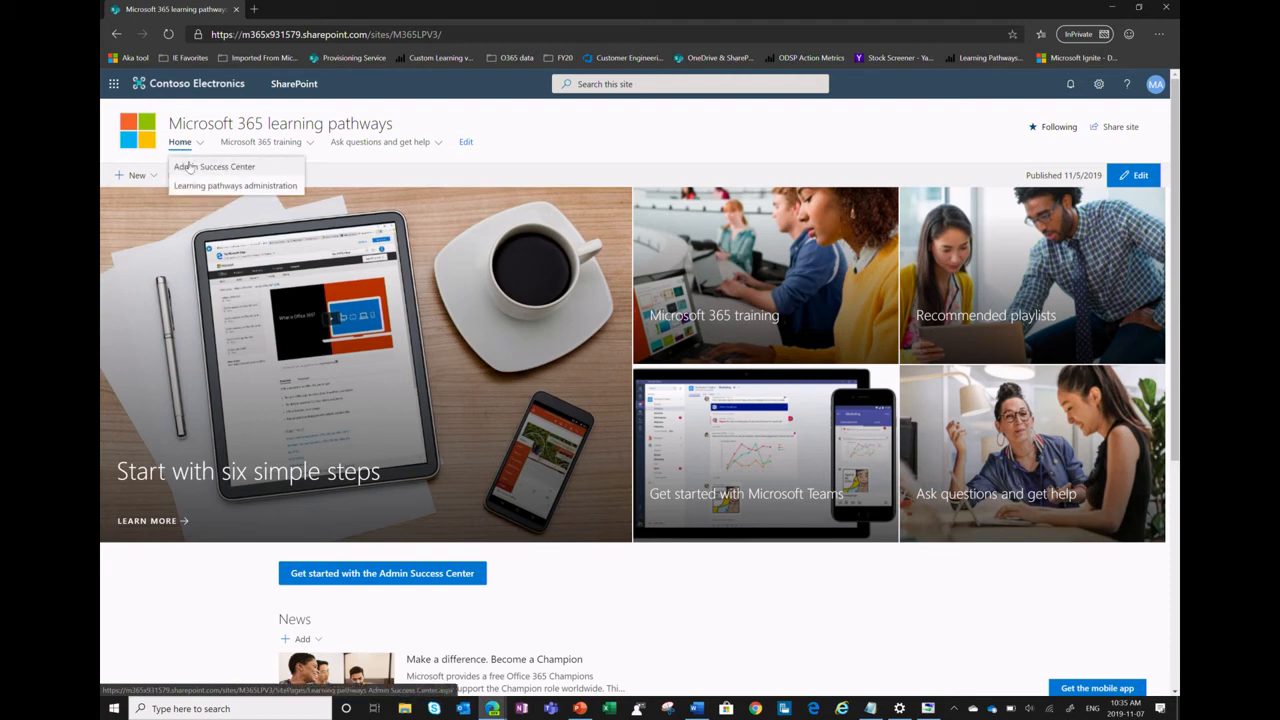
click(189, 196)
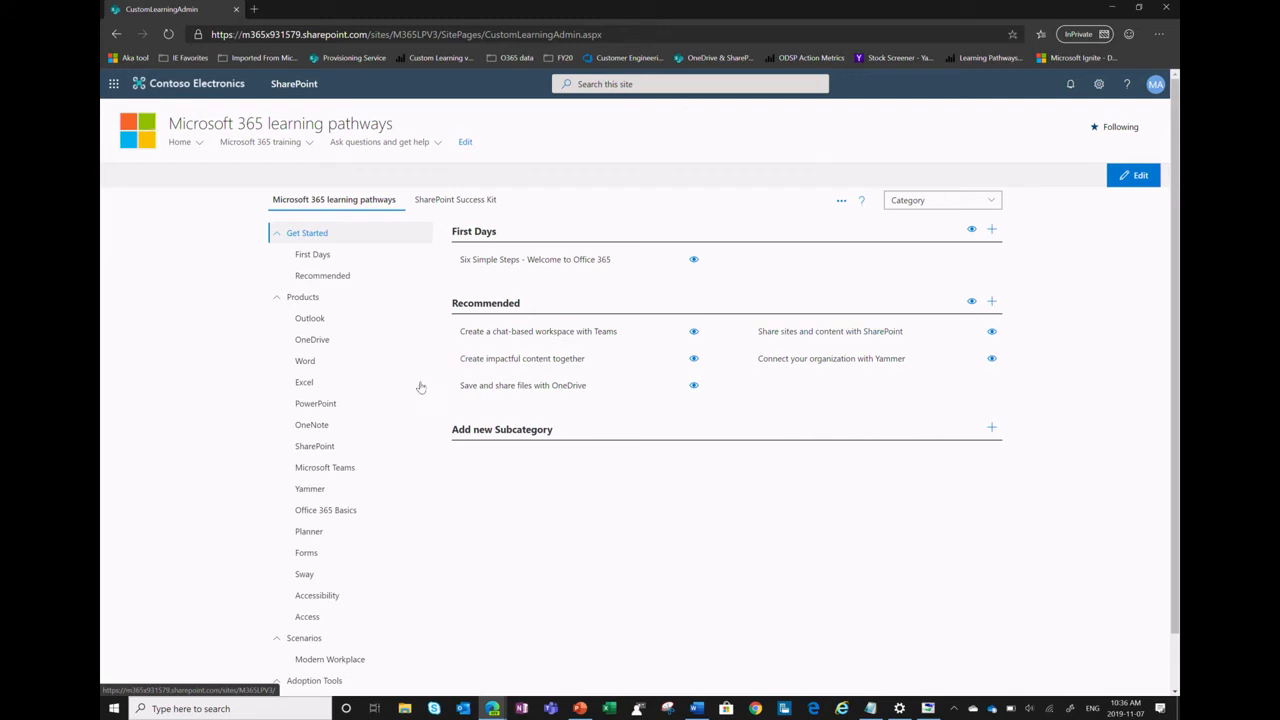
- Hide the Yammer subcategory under Products and make it visible again
click(328, 489)
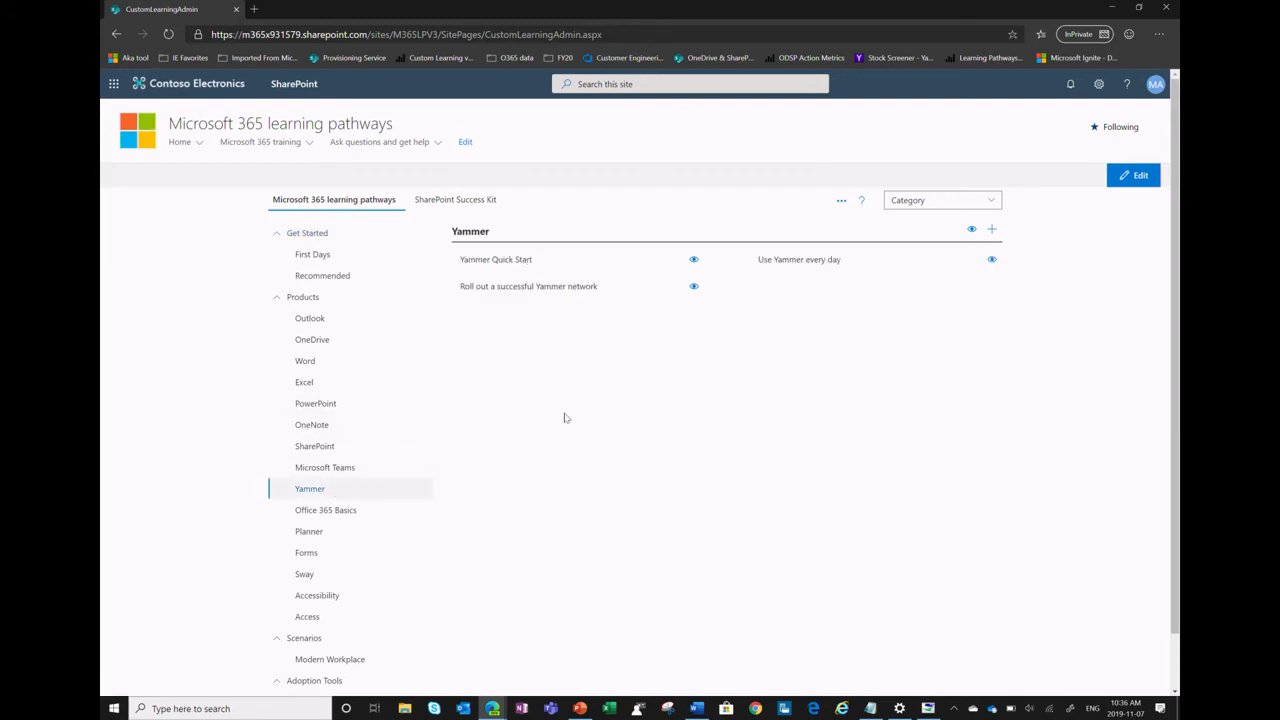
click(972, 230)
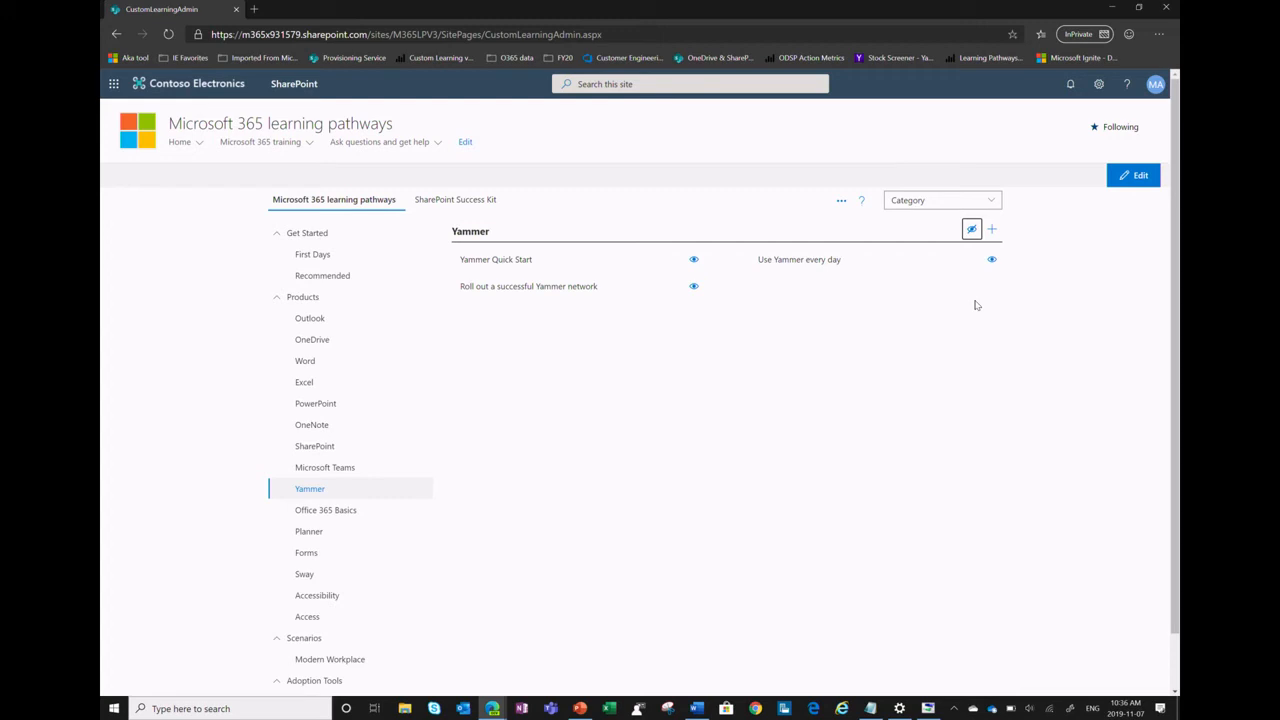
click(974, 231)
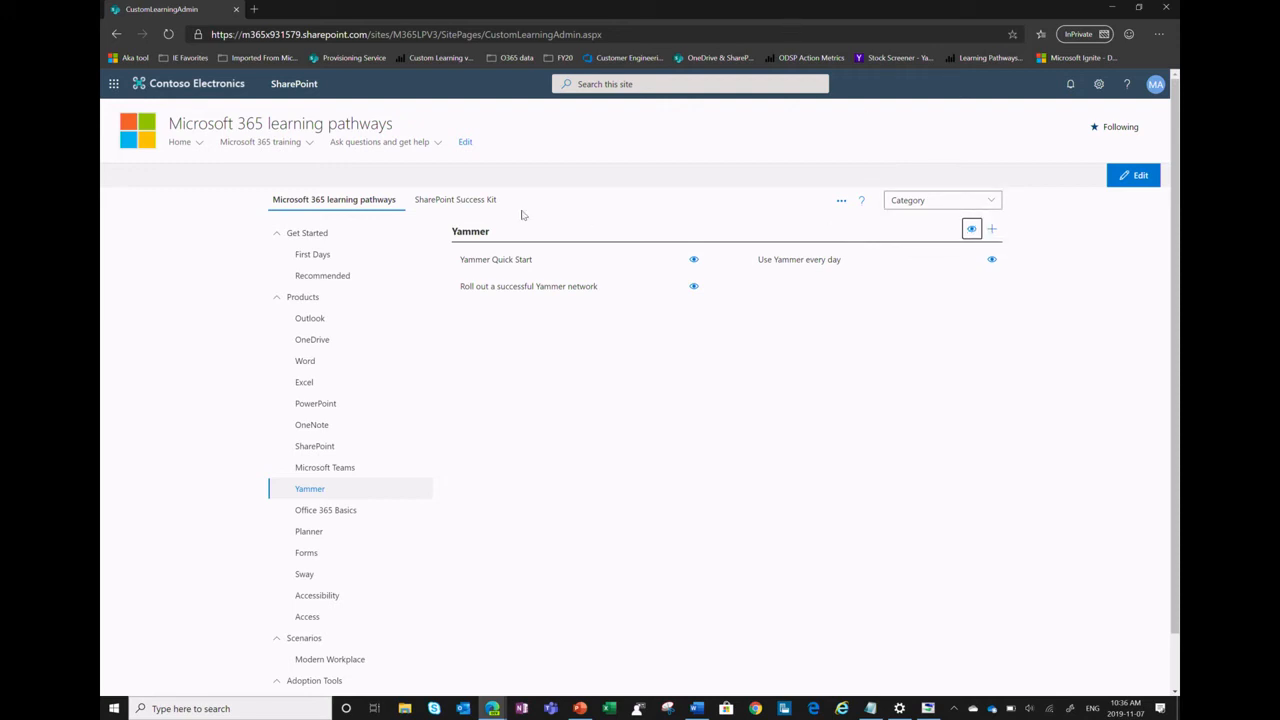
- Open a blank new playlist form under Get Started's First Days subcategory and close it without saving
click(335, 234)
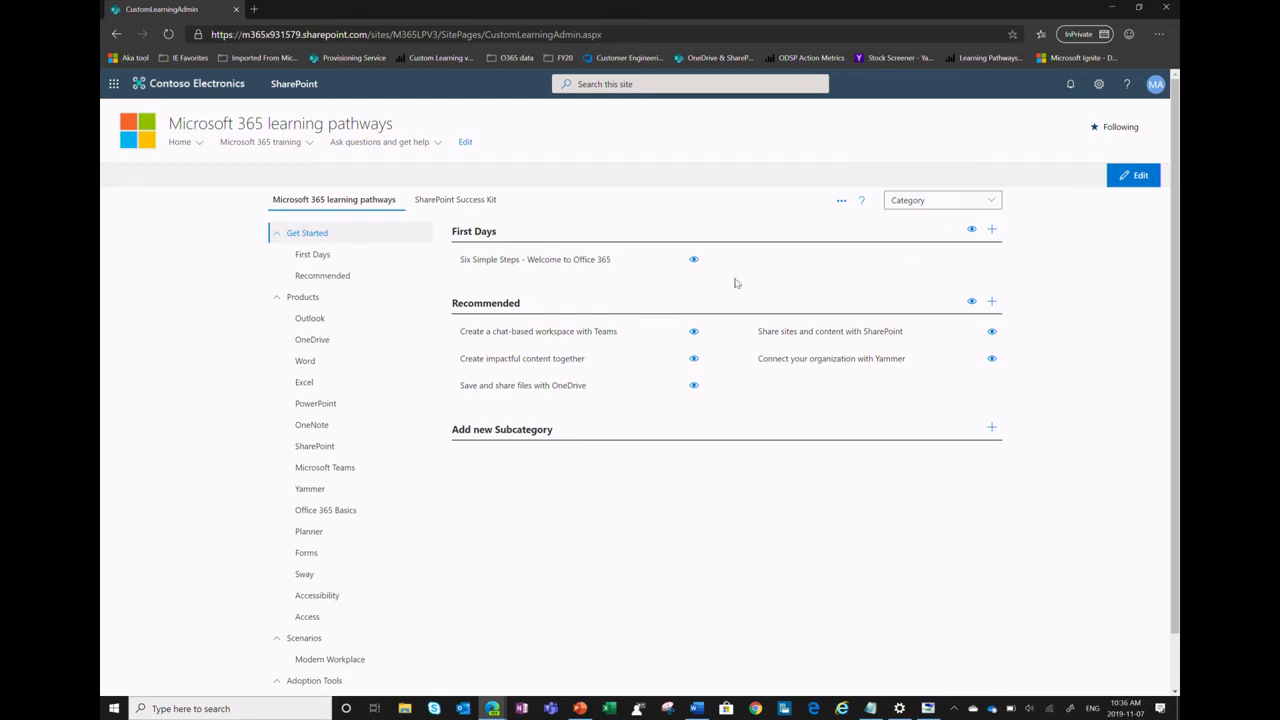
click(994, 230)
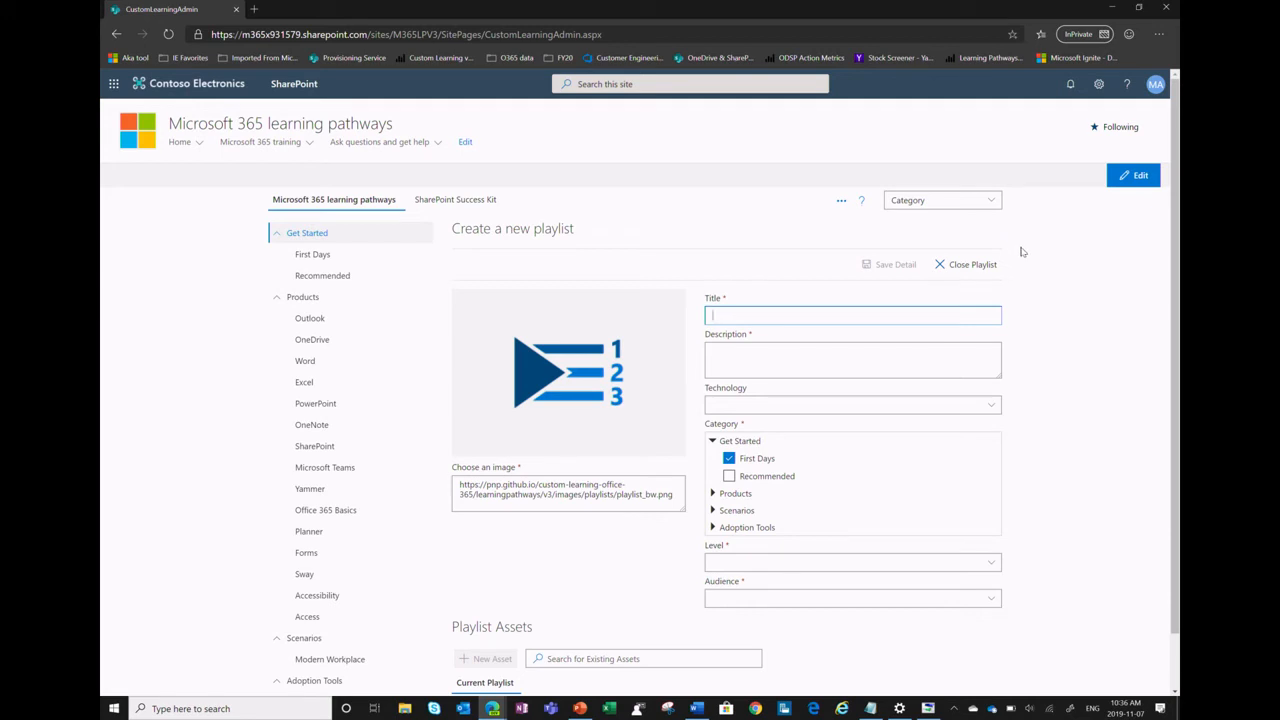
click(944, 274)
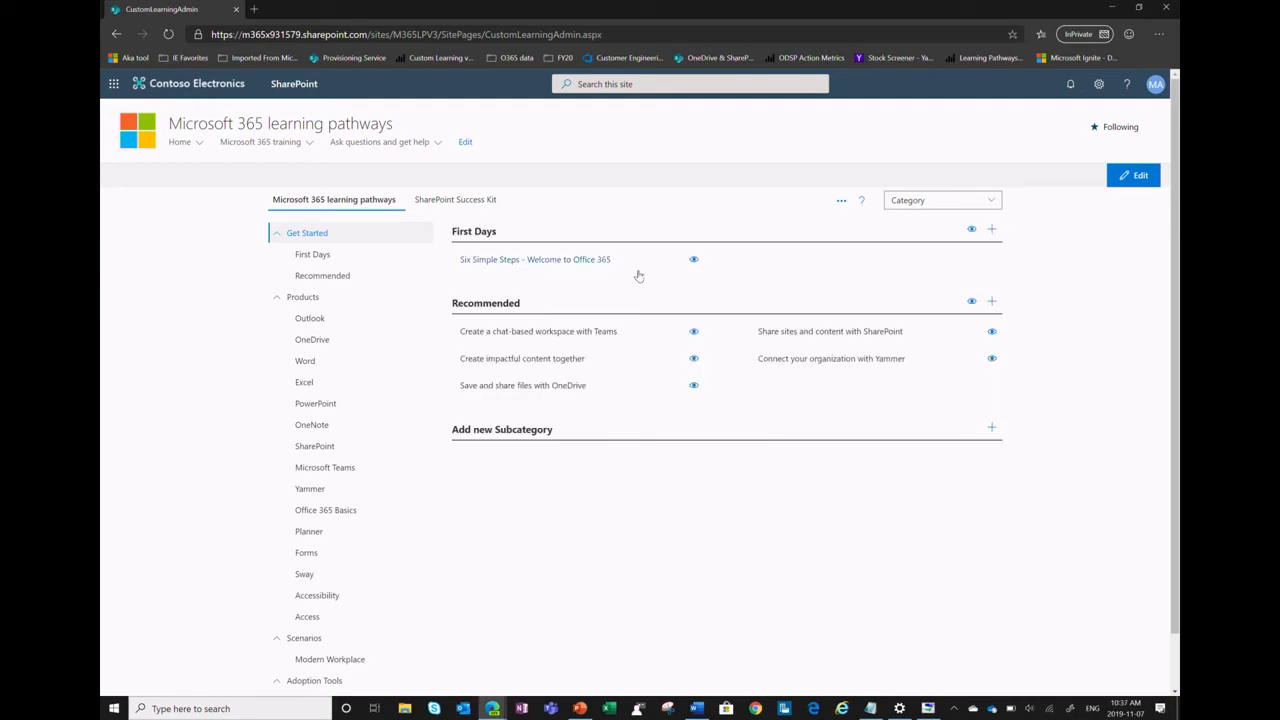
- Open the playlist details of Six Simple Steps - Welcome to Office 365 under First Days
click(605, 268)
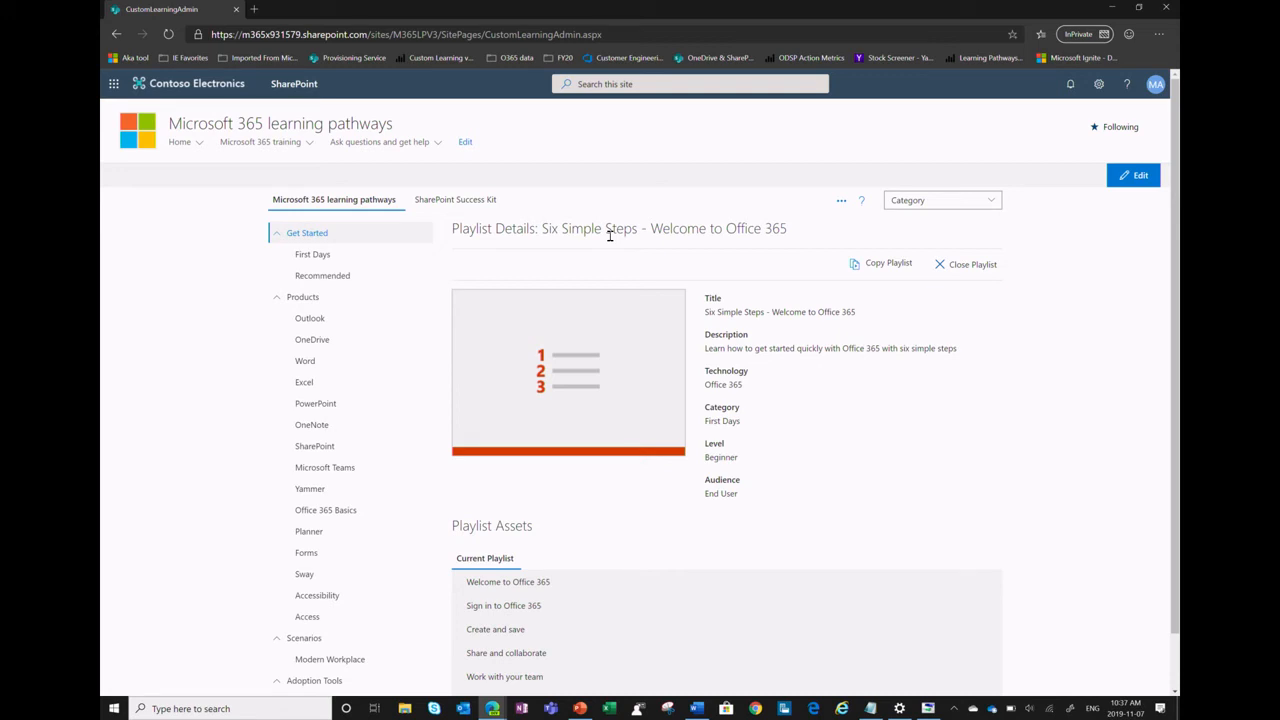
- Copy the Six Simple Steps playlist and save the copy under the title "Five Simple Steps - Welcome to Office 365"
click(881, 270)
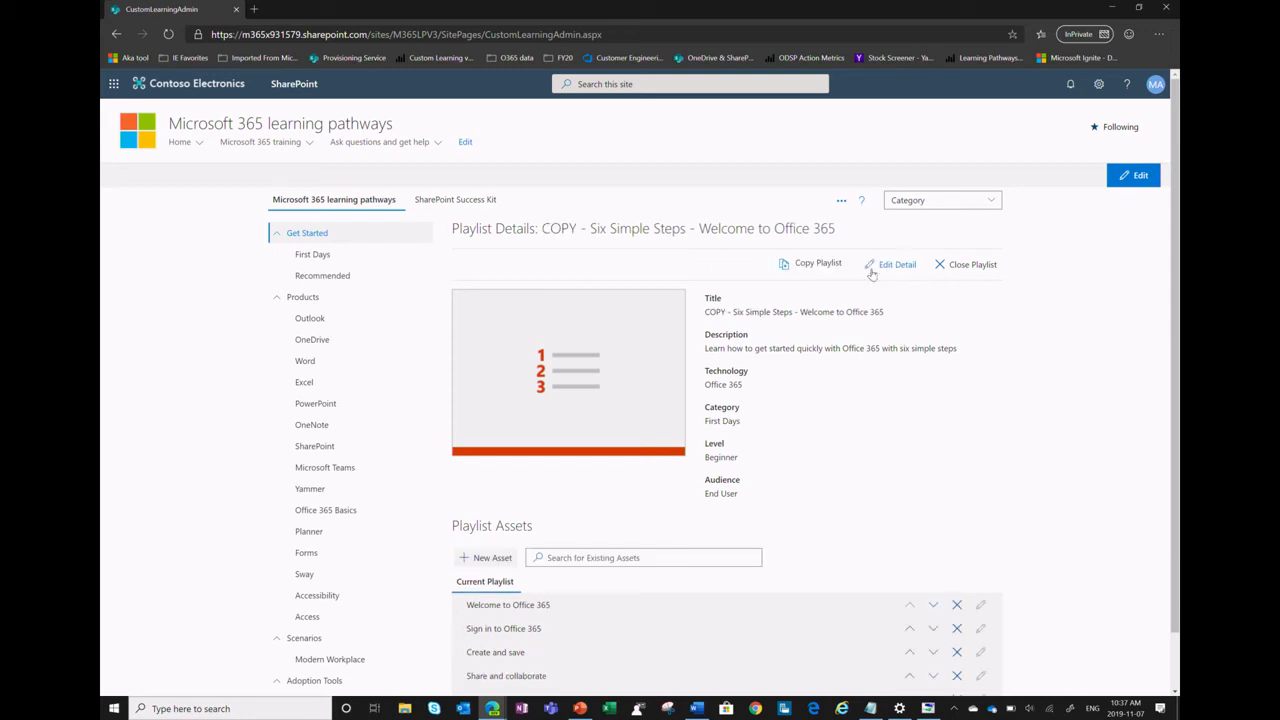
click(870, 271)
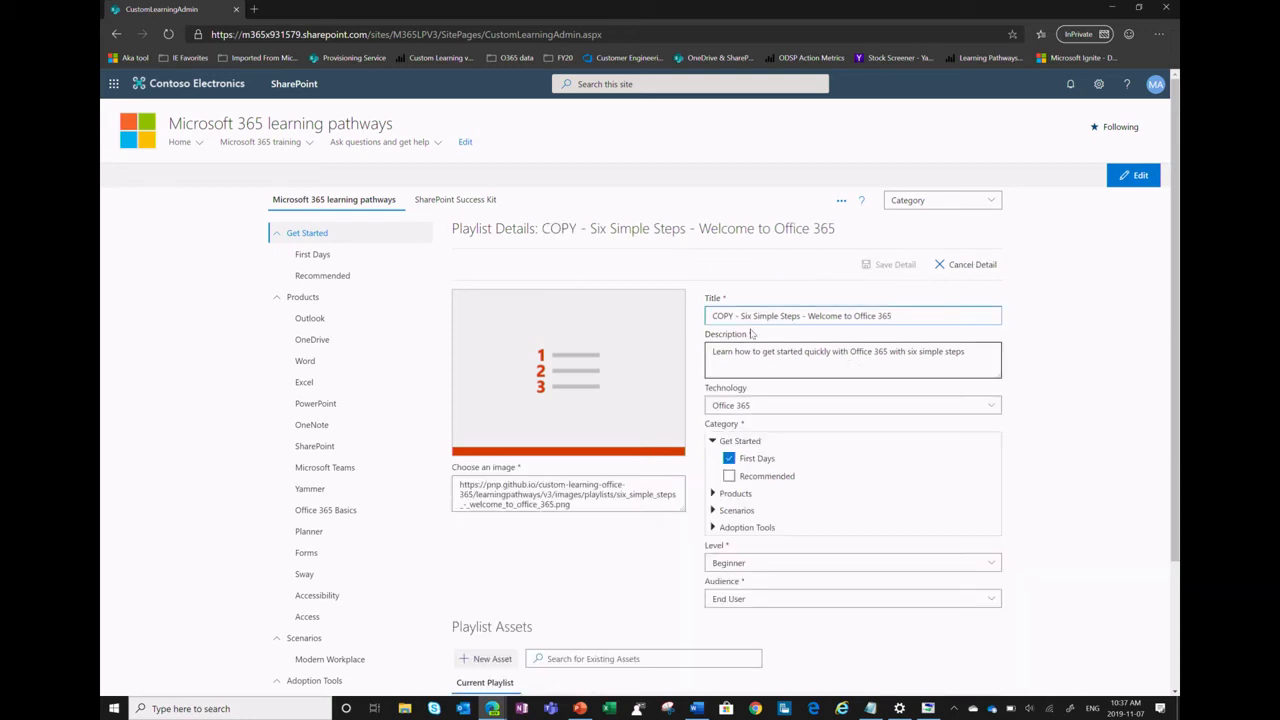
drag(750, 314, 689, 314)
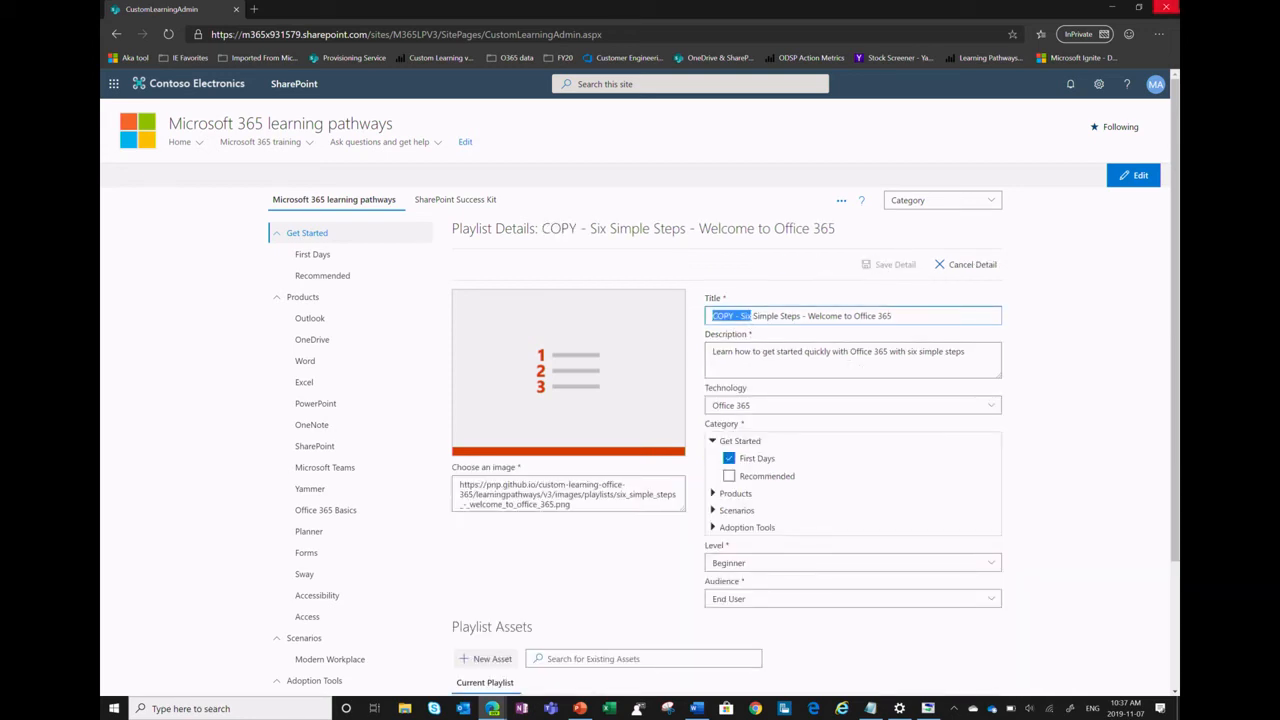
text(Five)
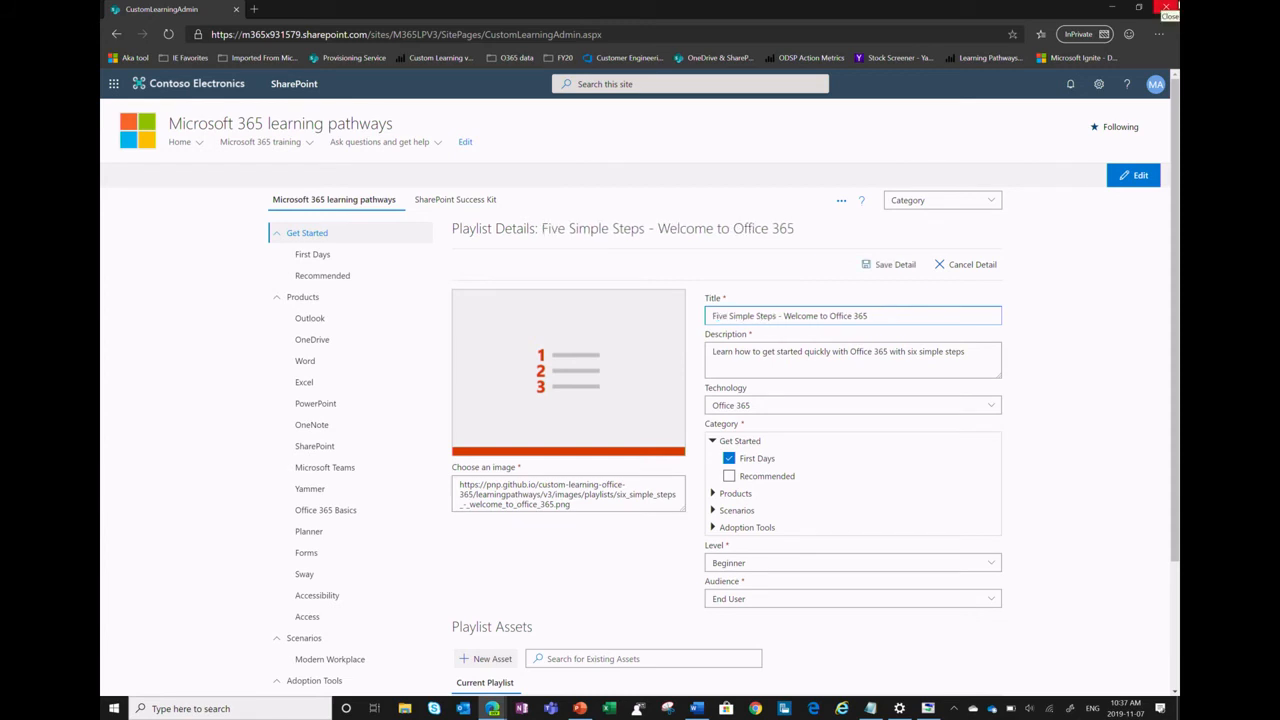
scroll(1176, 250, down, 2)
scroll(1174, 230, down, 1)
scroll(1174, 230, up, 3)
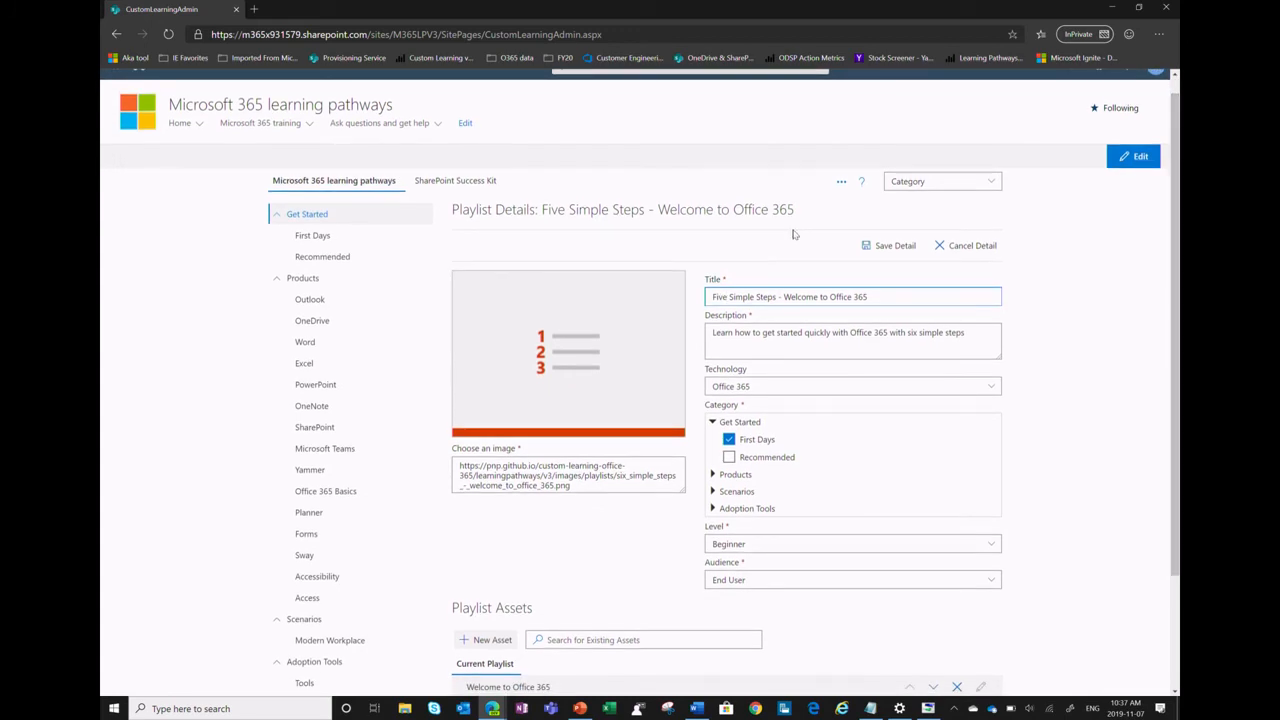
click(885, 246)
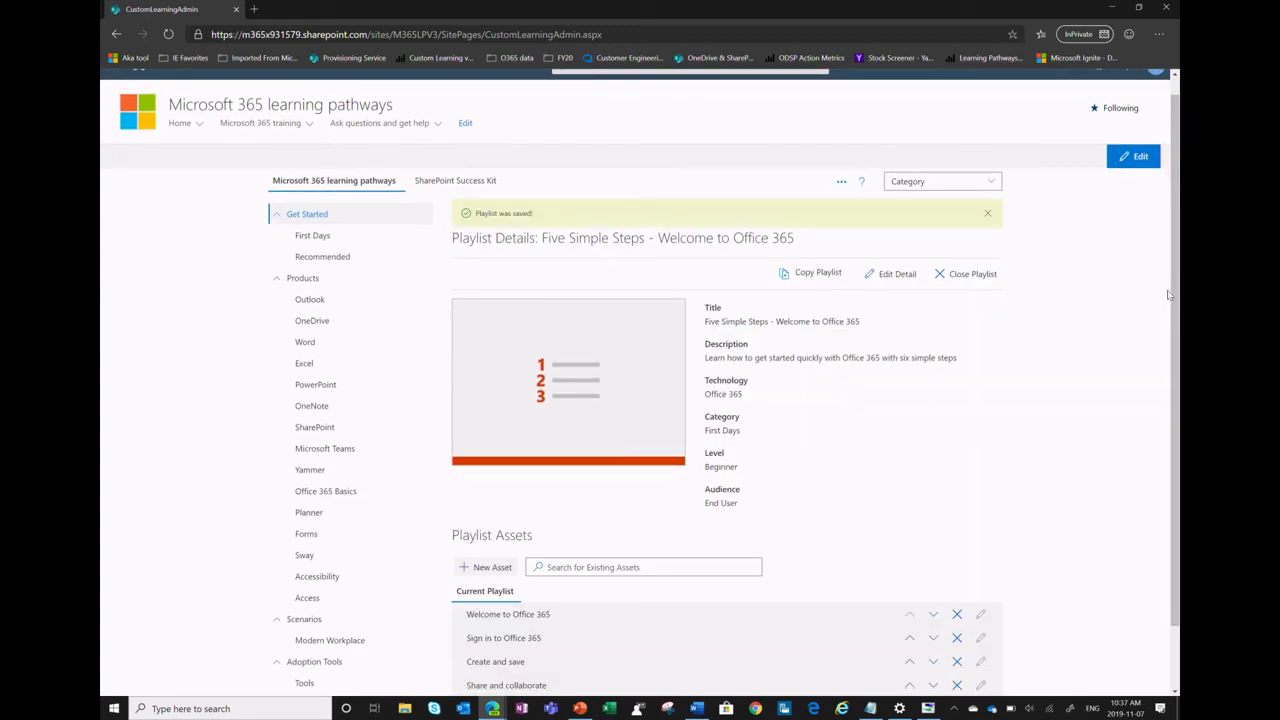
- Remove the Sign in to Office 365 and Work with your team assets from the Five Simple Steps playlist
scroll(1174, 288, down, 1)
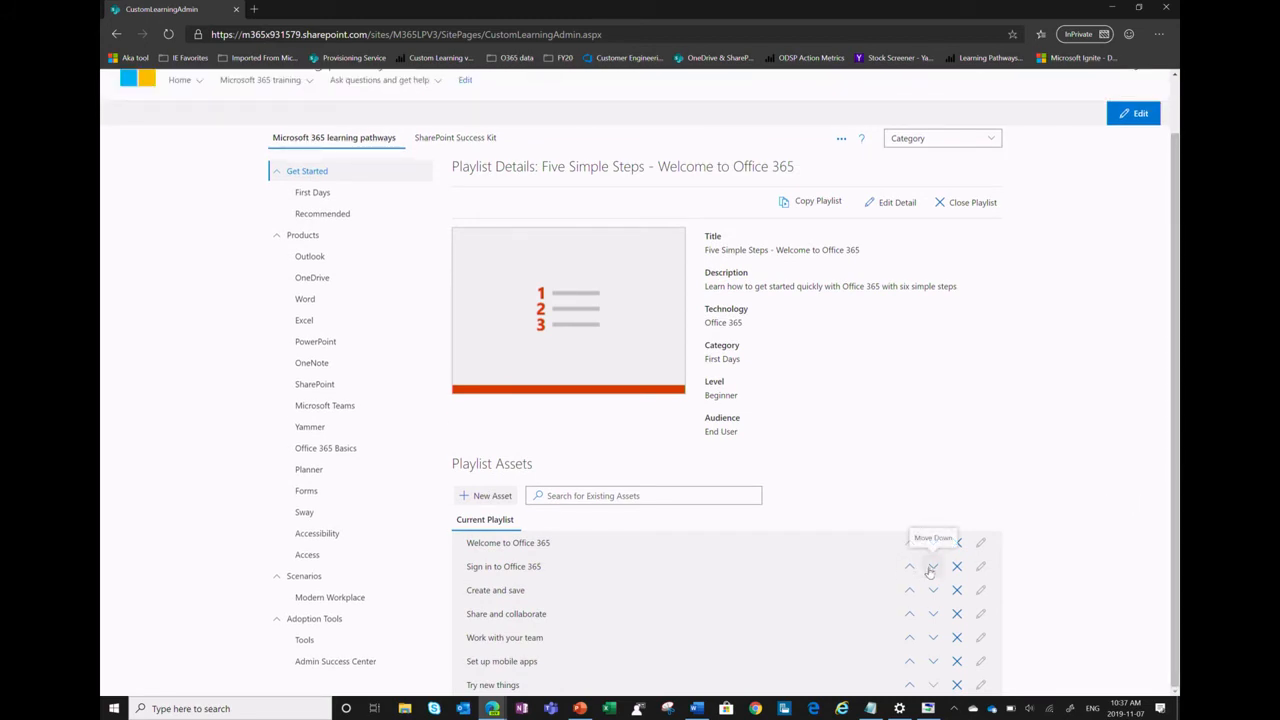
click(955, 567)
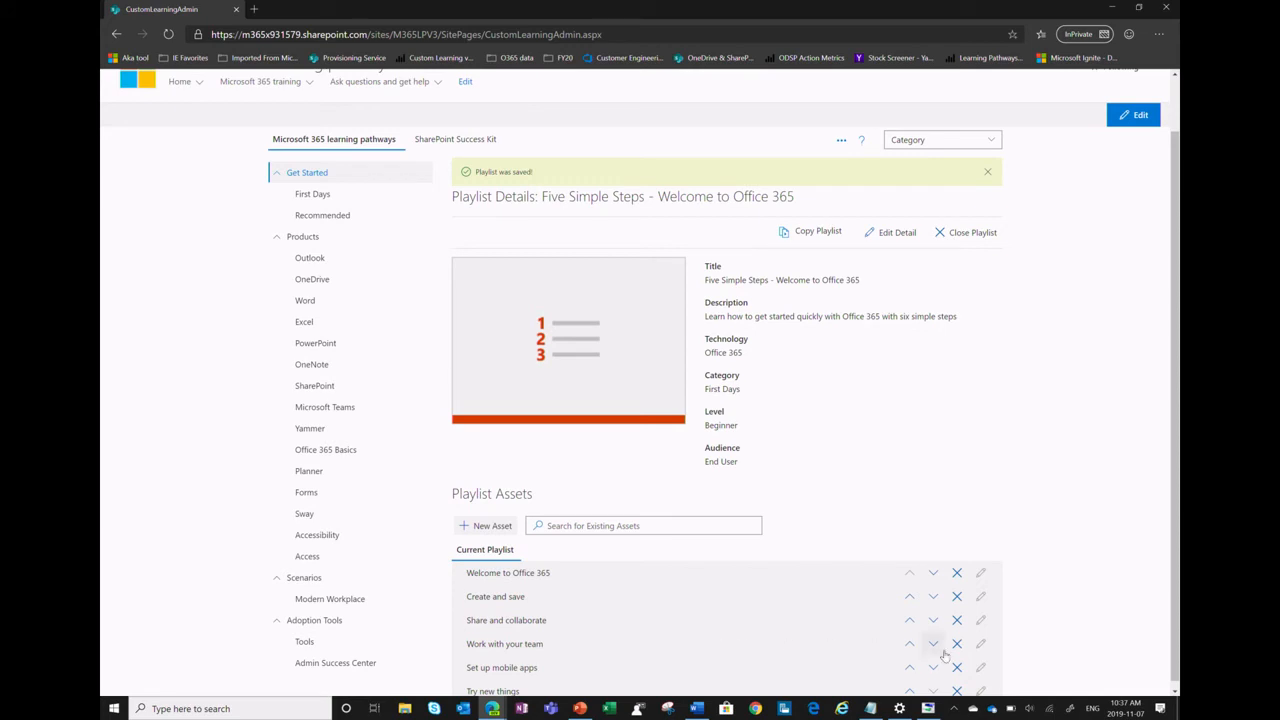
click(955, 644)
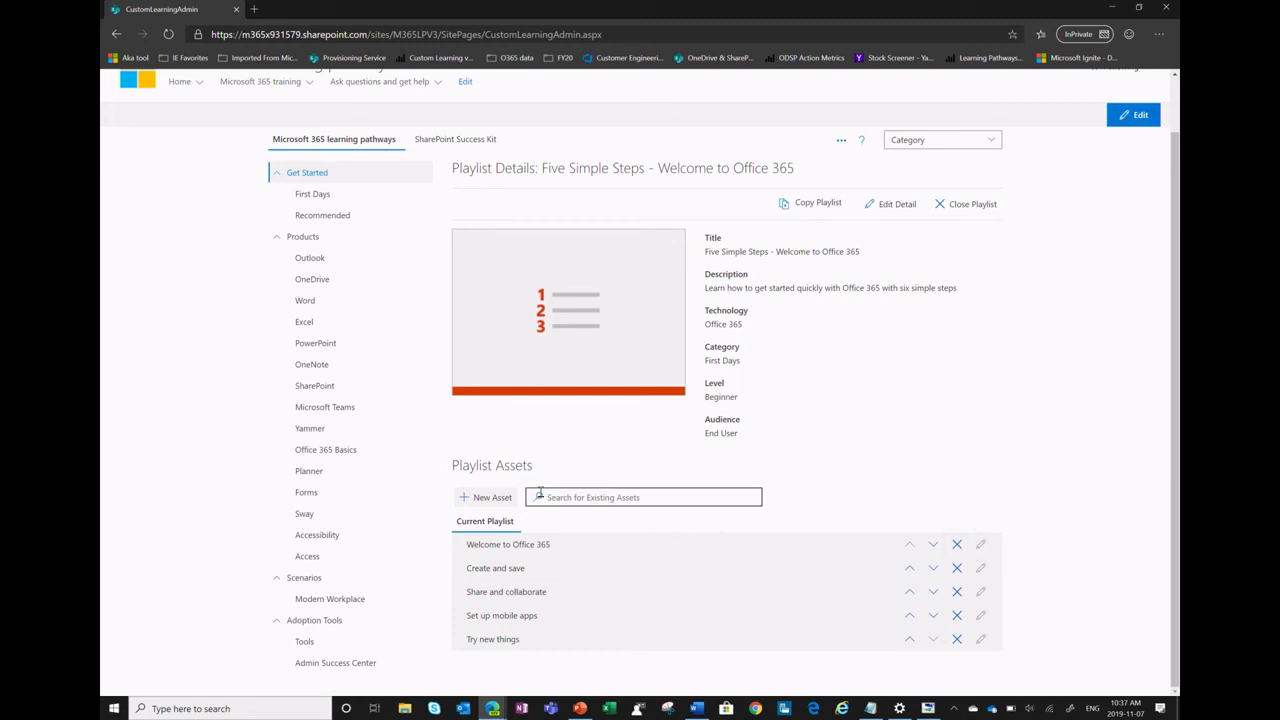
- Create and save a playlist asset titled "Work with my colleagues at Contoso travel" with technology Microsoft Teams and a new asset page
click(497, 497)
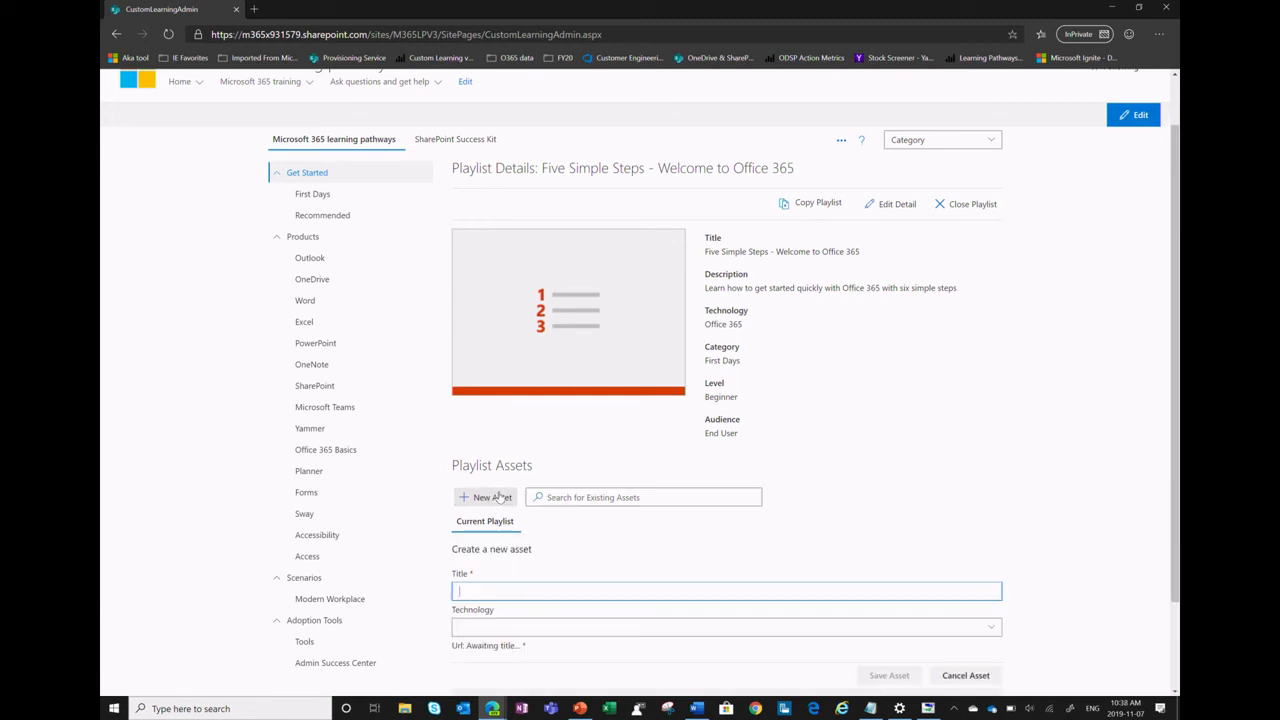
text(Work with my colleagues a)
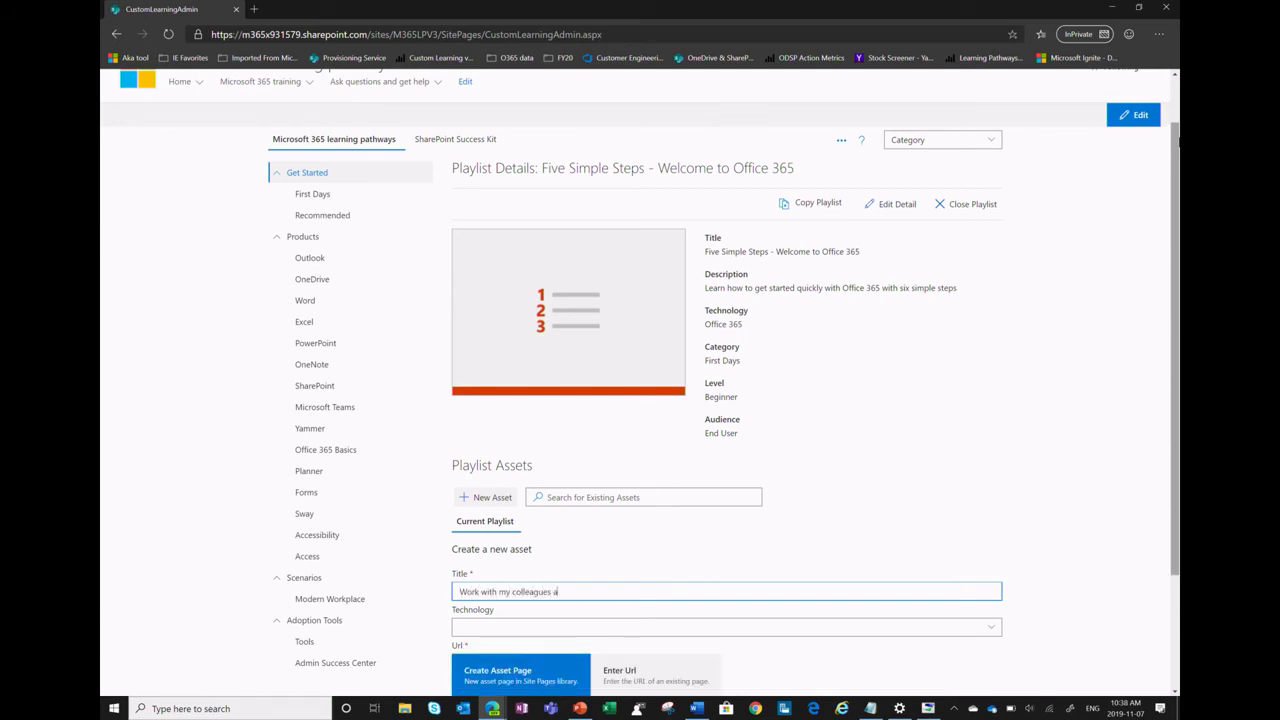
text(t Contoso travel)
key(Tab)
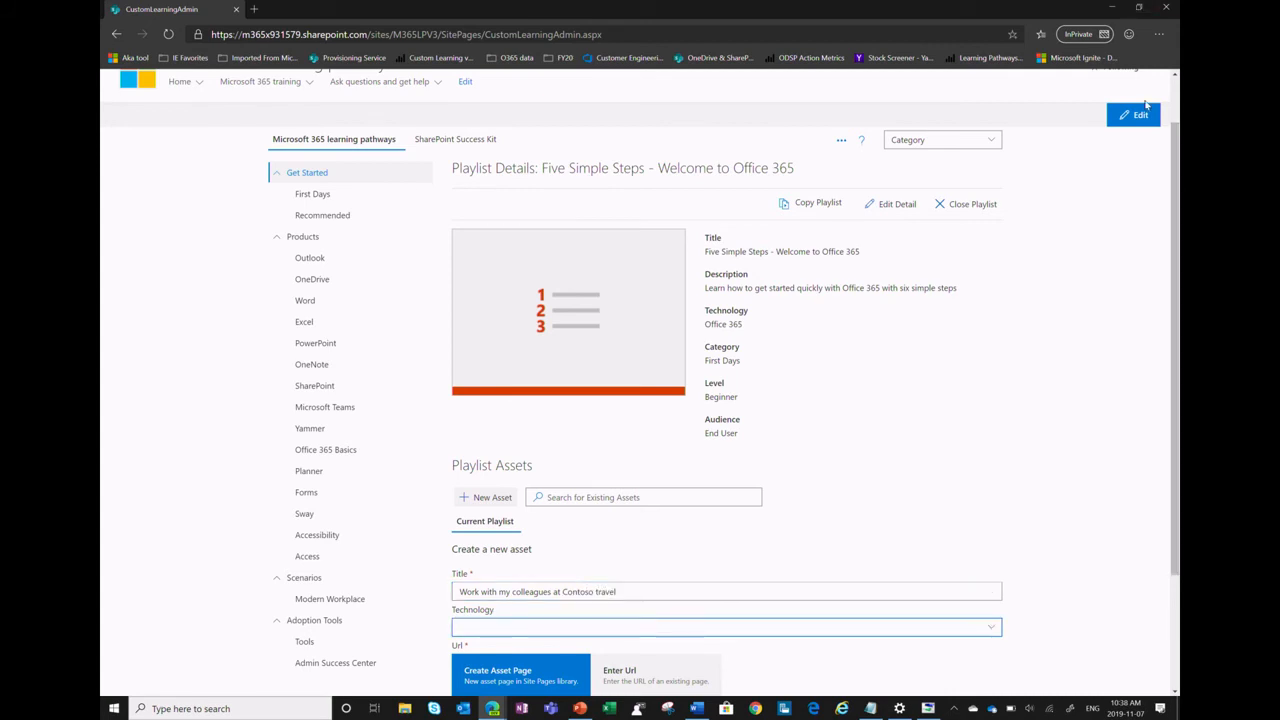
click(990, 627)
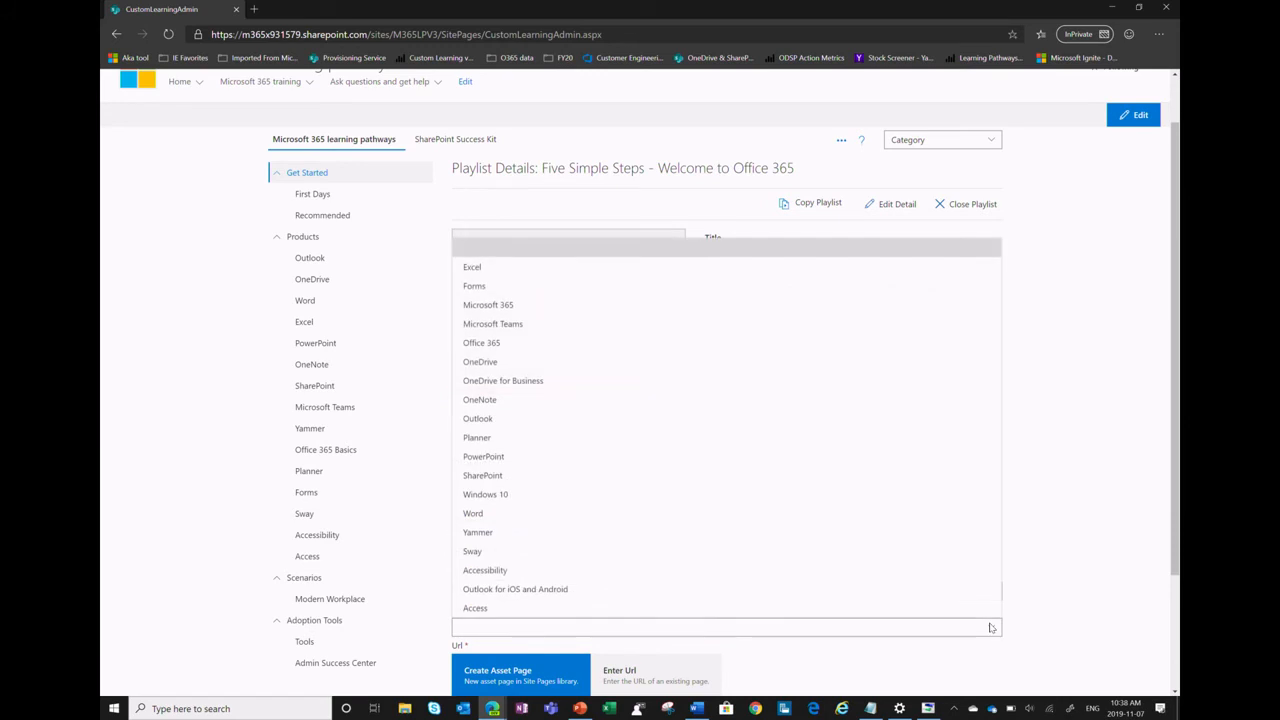
click(508, 326)
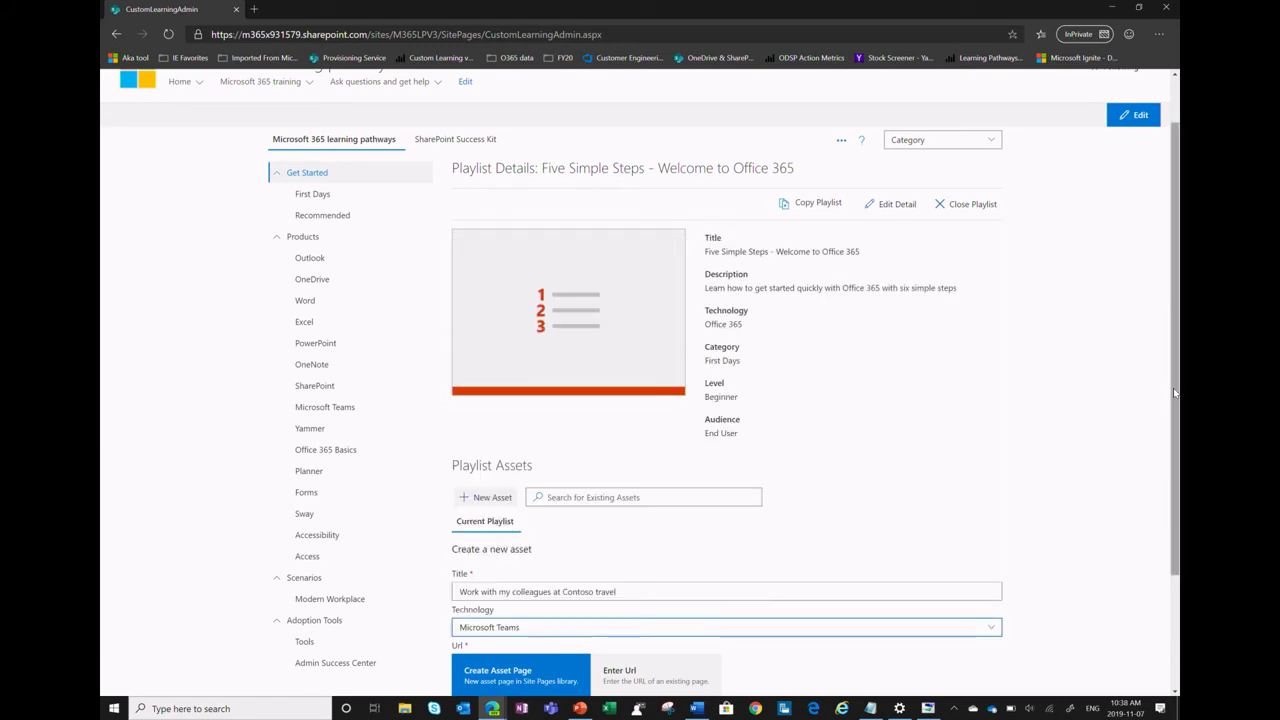
scroll(1177, 531, down, 2)
click(514, 518)
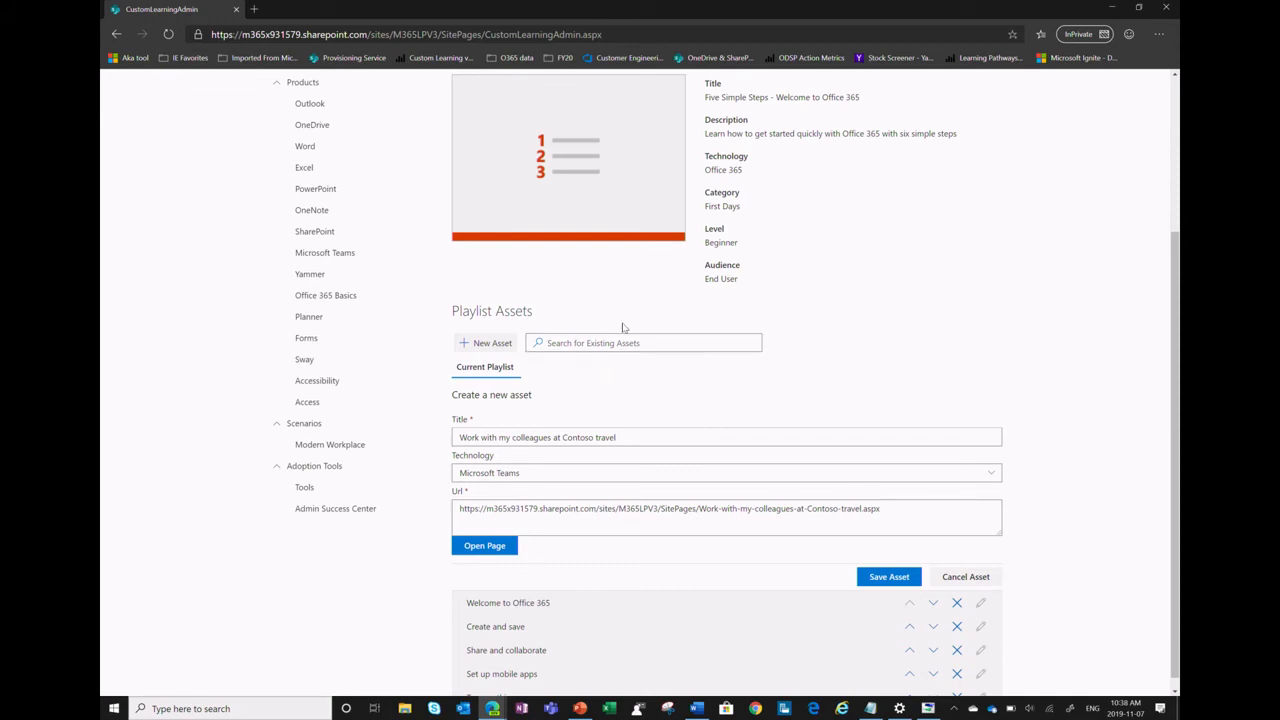
click(888, 577)
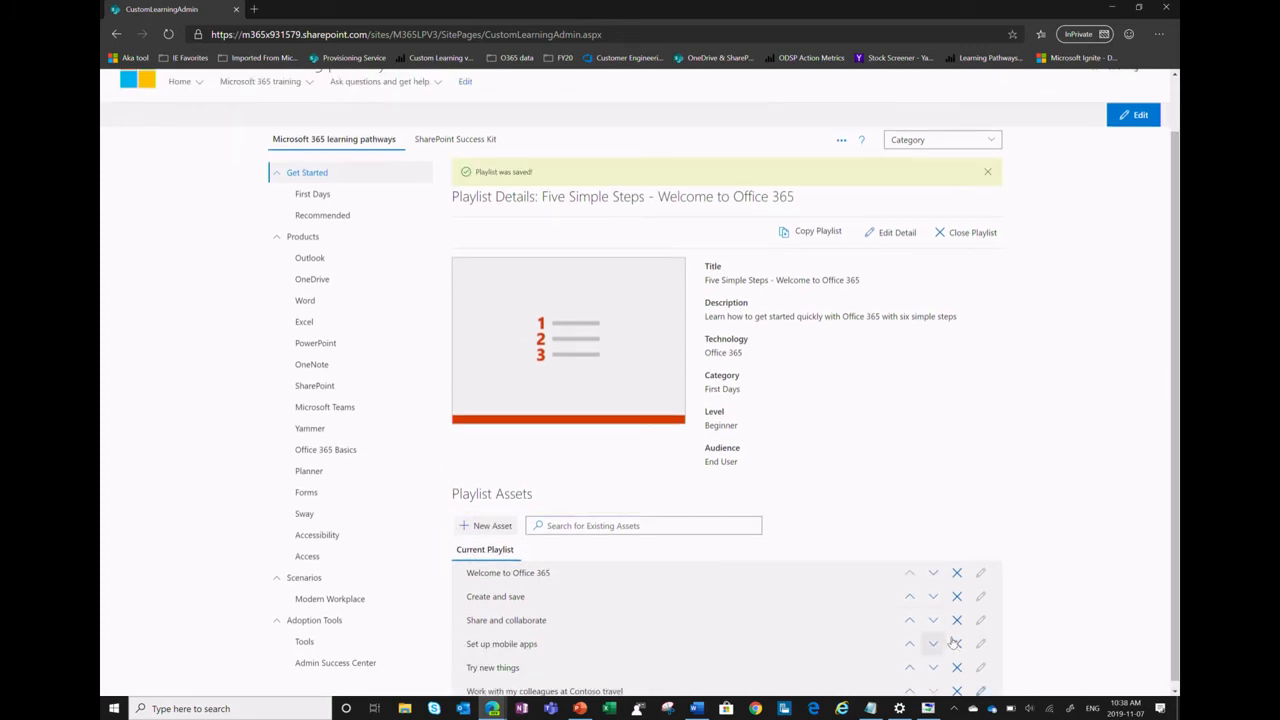
- Open the page of the custom asset Work with my colleagues at Contoso travel from its asset details
drag(1175, 502, 1175, 514)
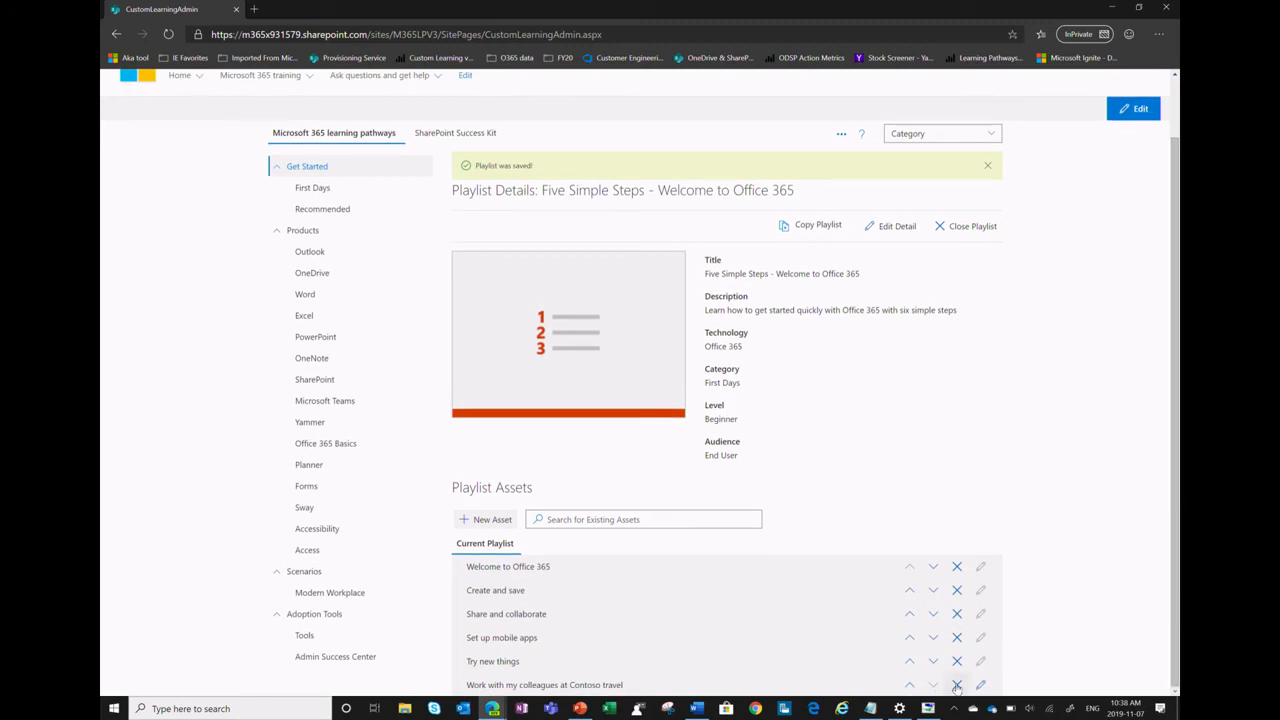
click(981, 663)
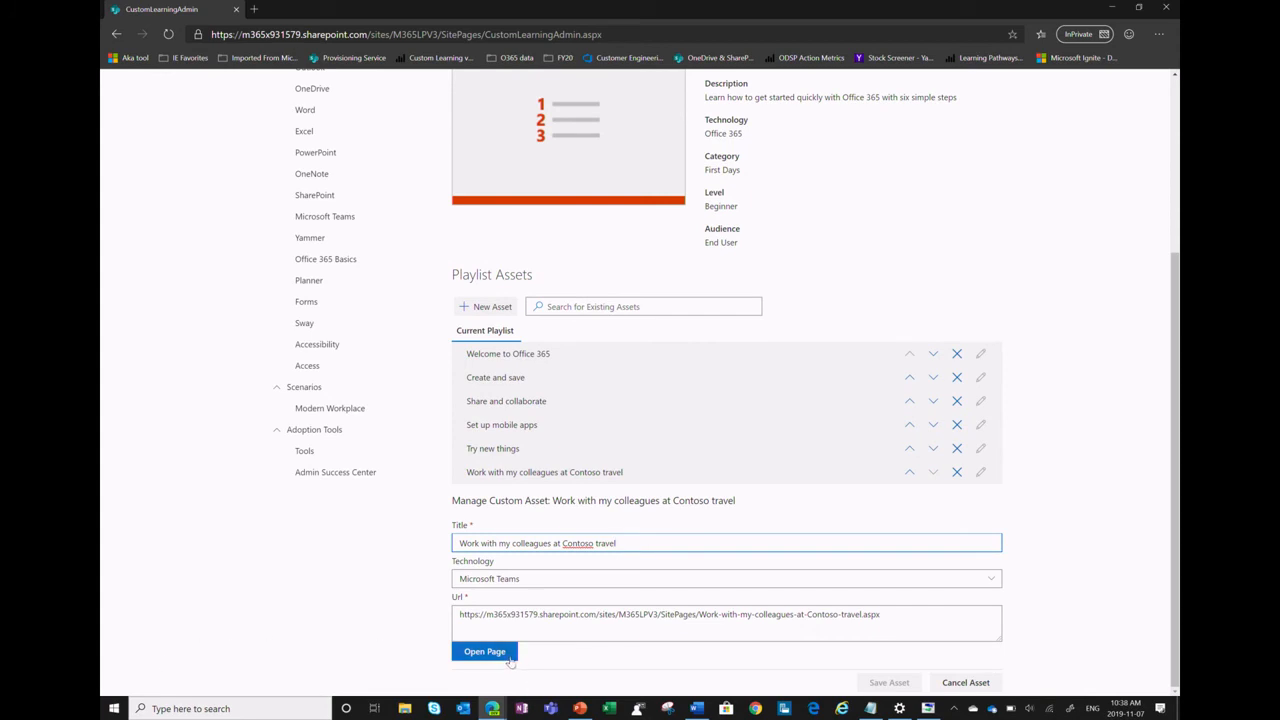
click(509, 655)
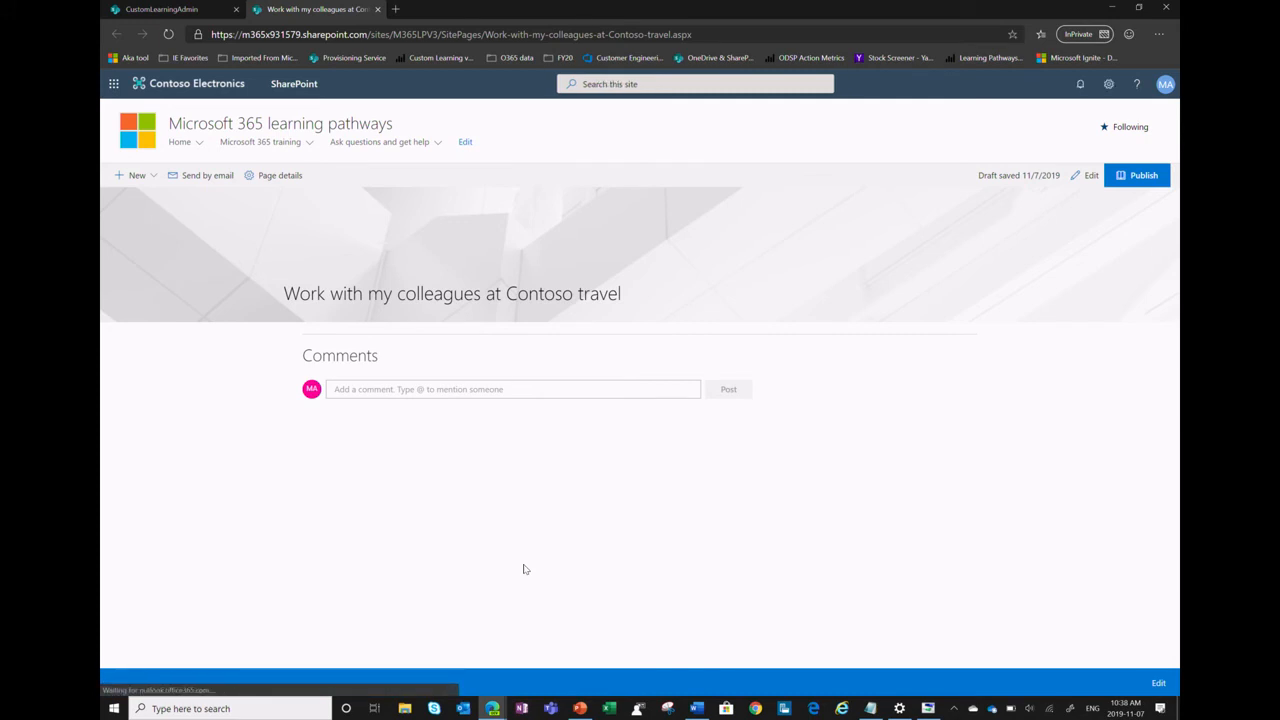
- Put the asset page into edit mode and add a two-column section below the title banner
click(1088, 176)
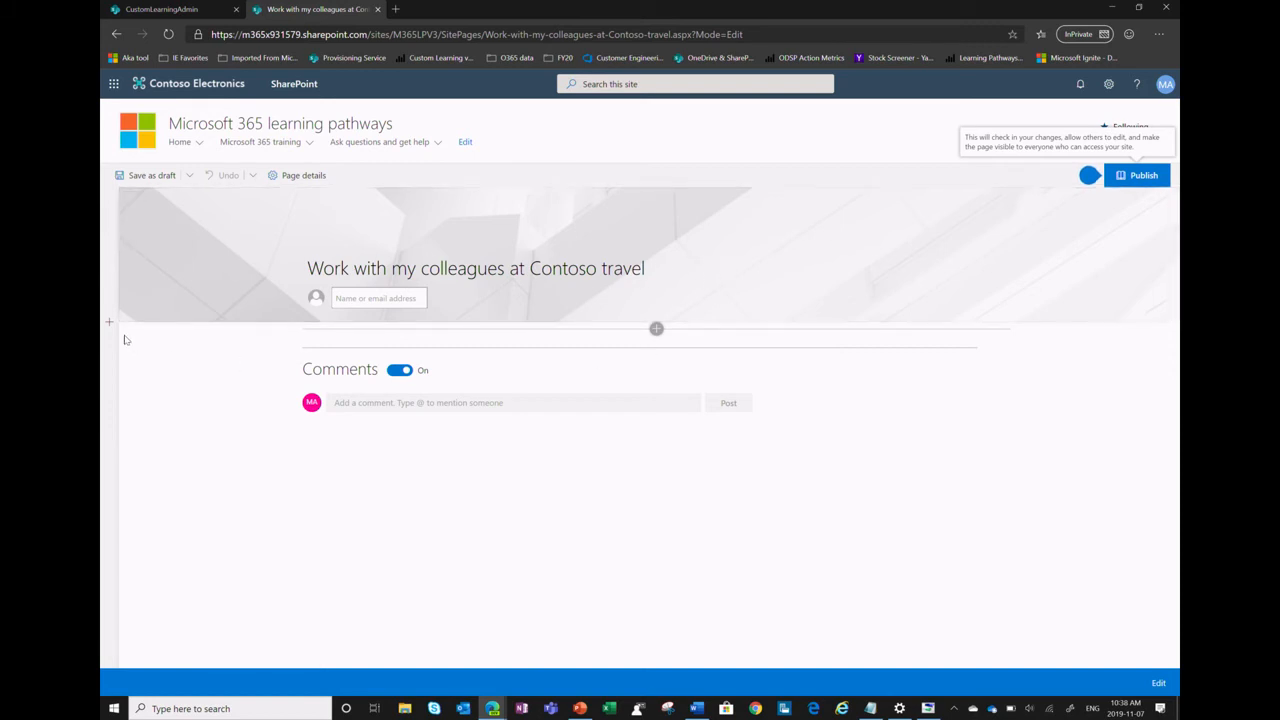
click(109, 325)
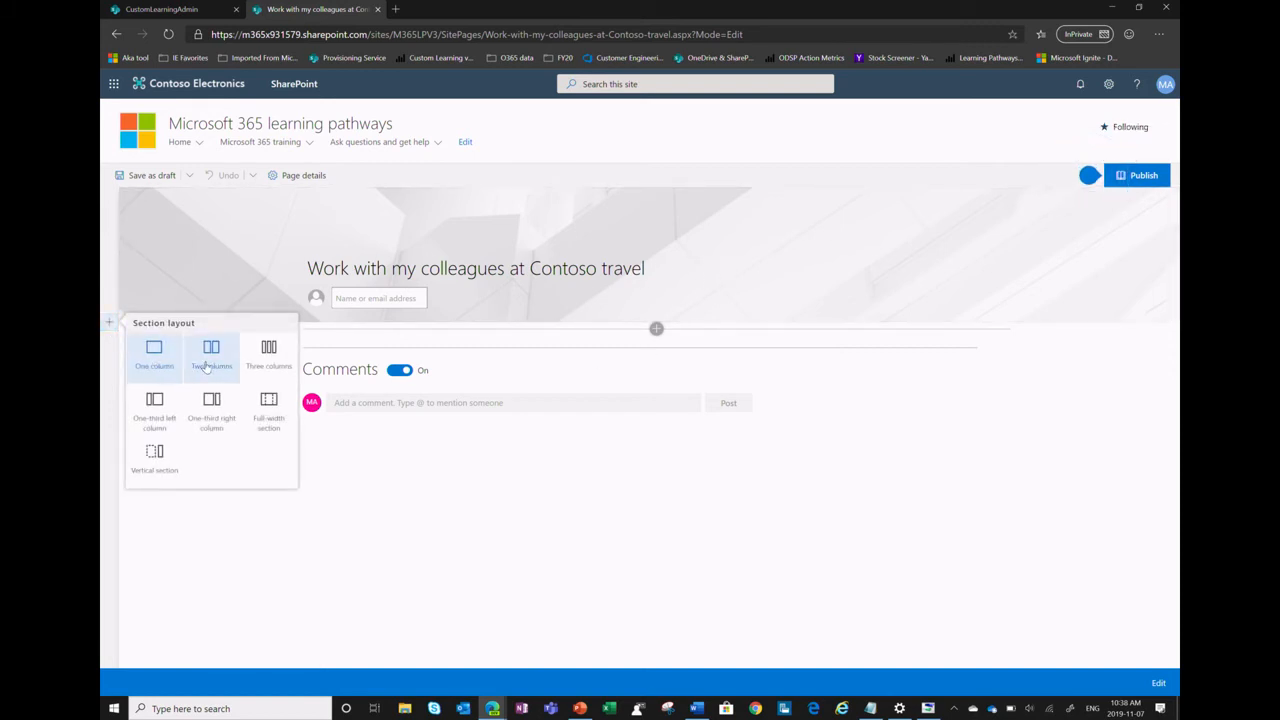
click(211, 365)
mouse_move(227, 288)
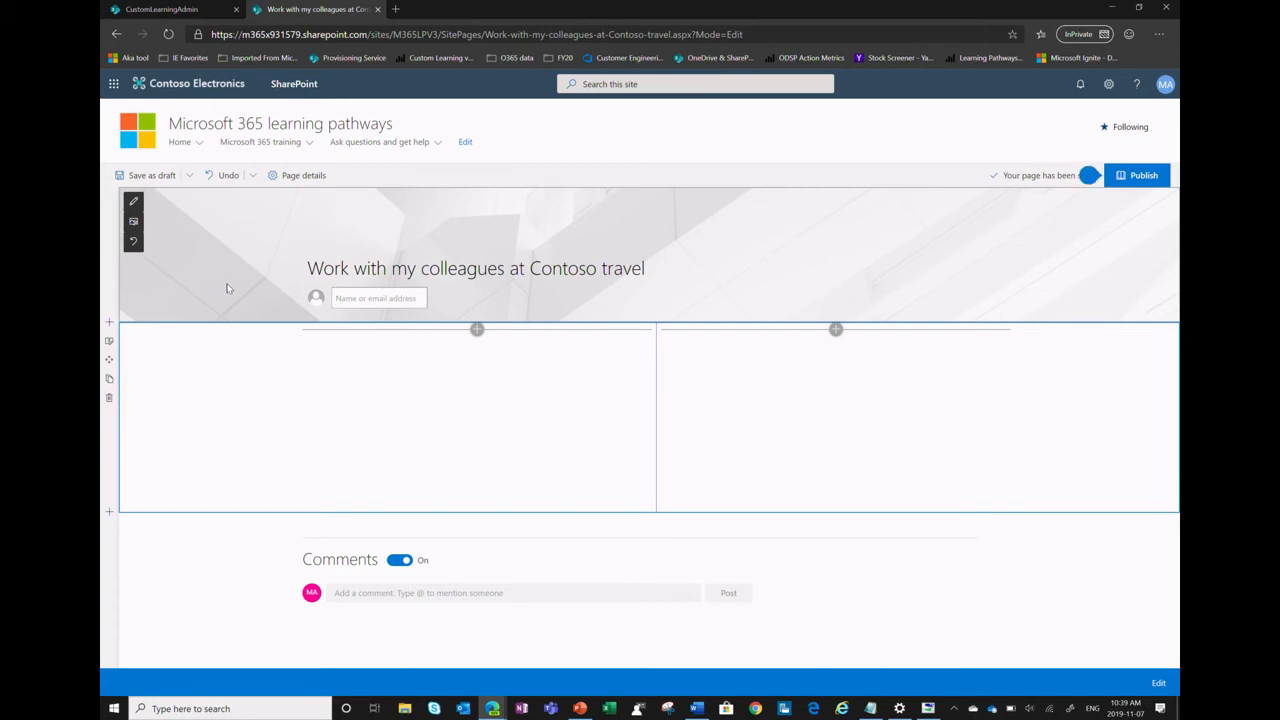
click(478, 330)
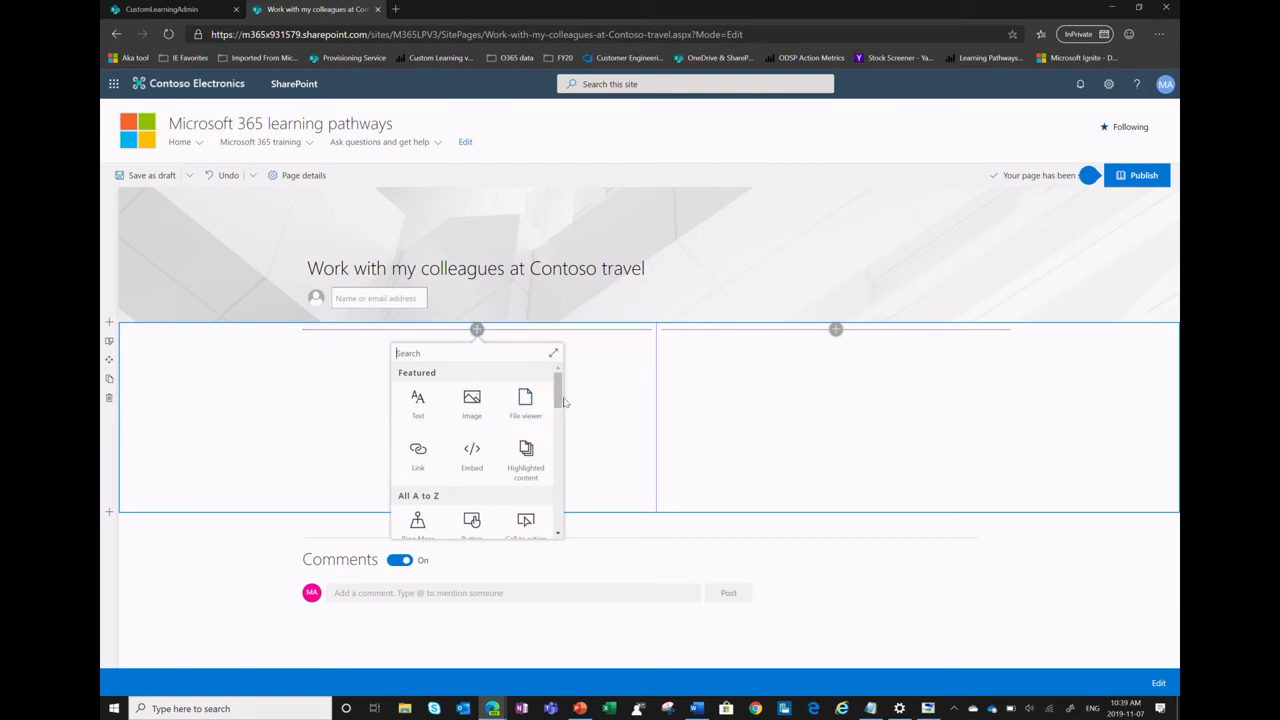
click(569, 478)
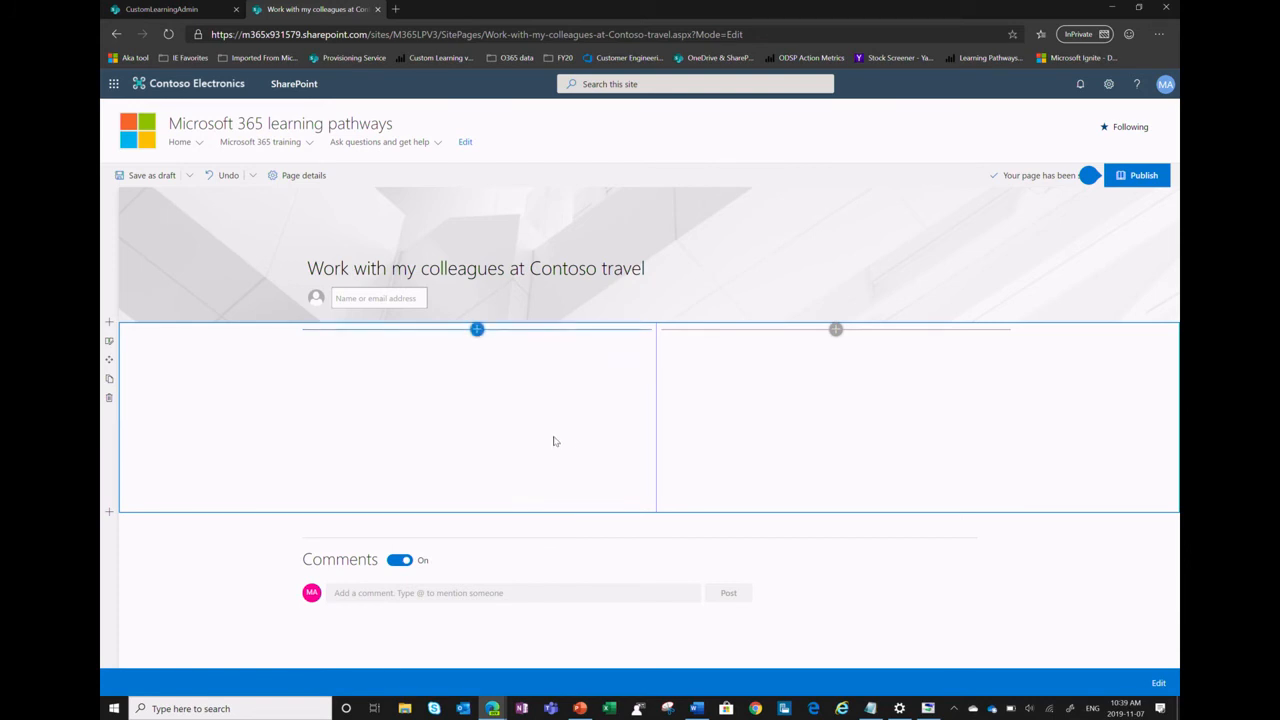
click(477, 330)
drag(560, 385, 558, 553)
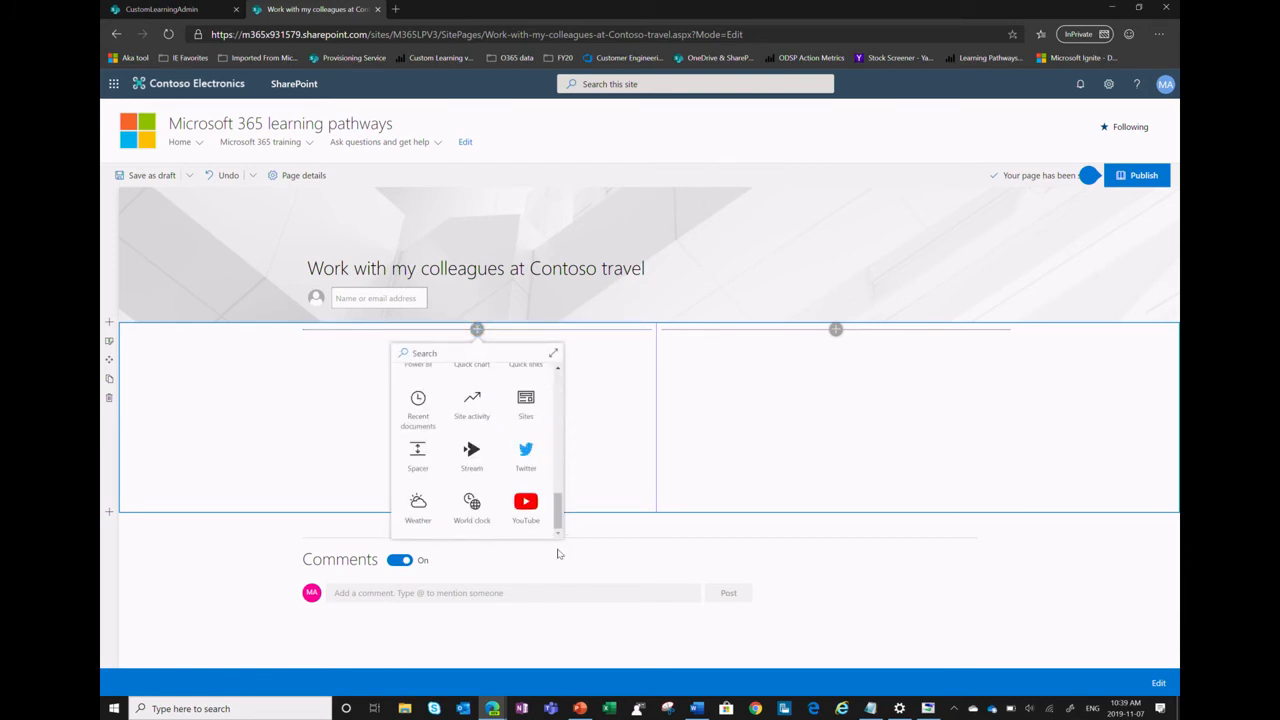
click(558, 553)
- Add a YouTube web part to the left column of the new section
click(477, 329)
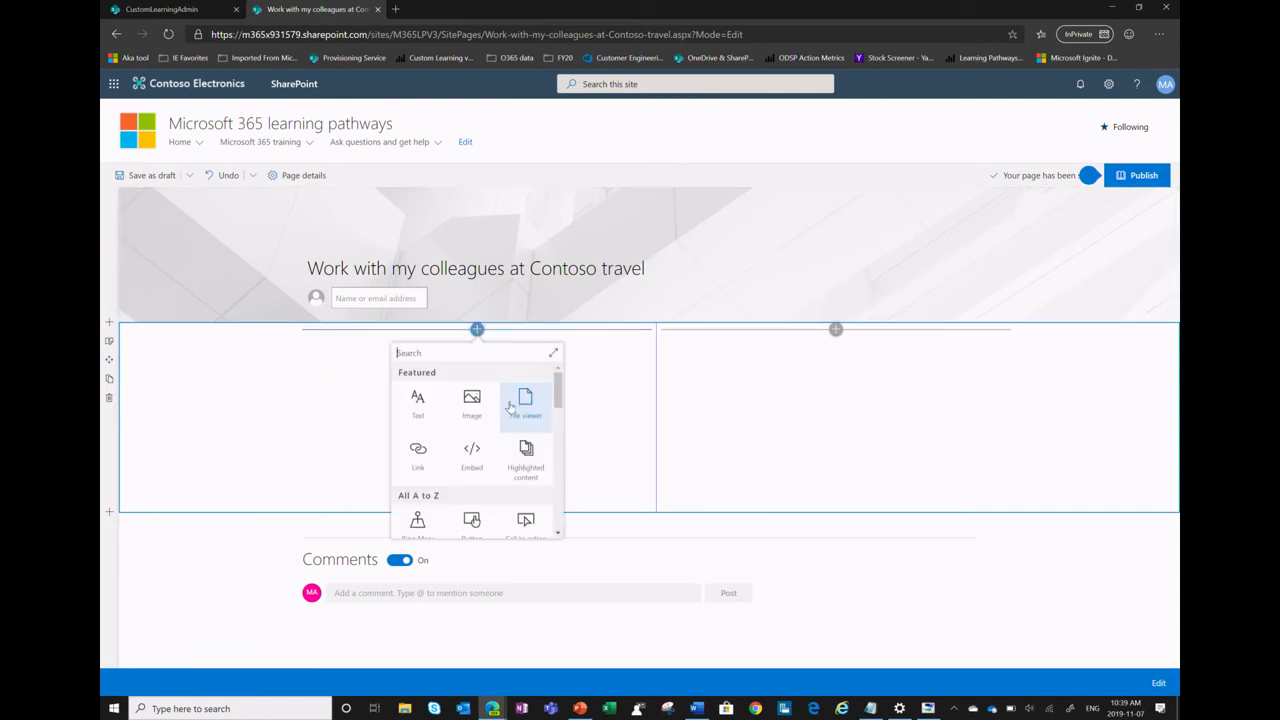
drag(555, 385, 557, 558)
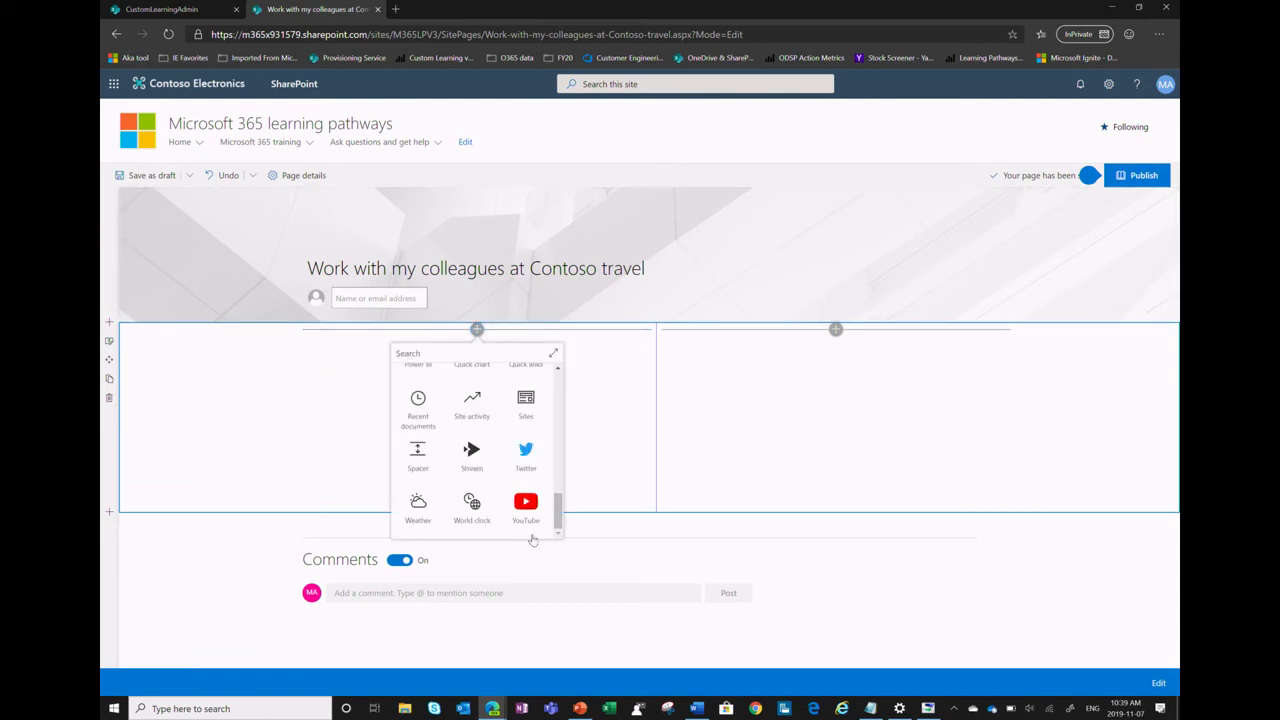
click(527, 508)
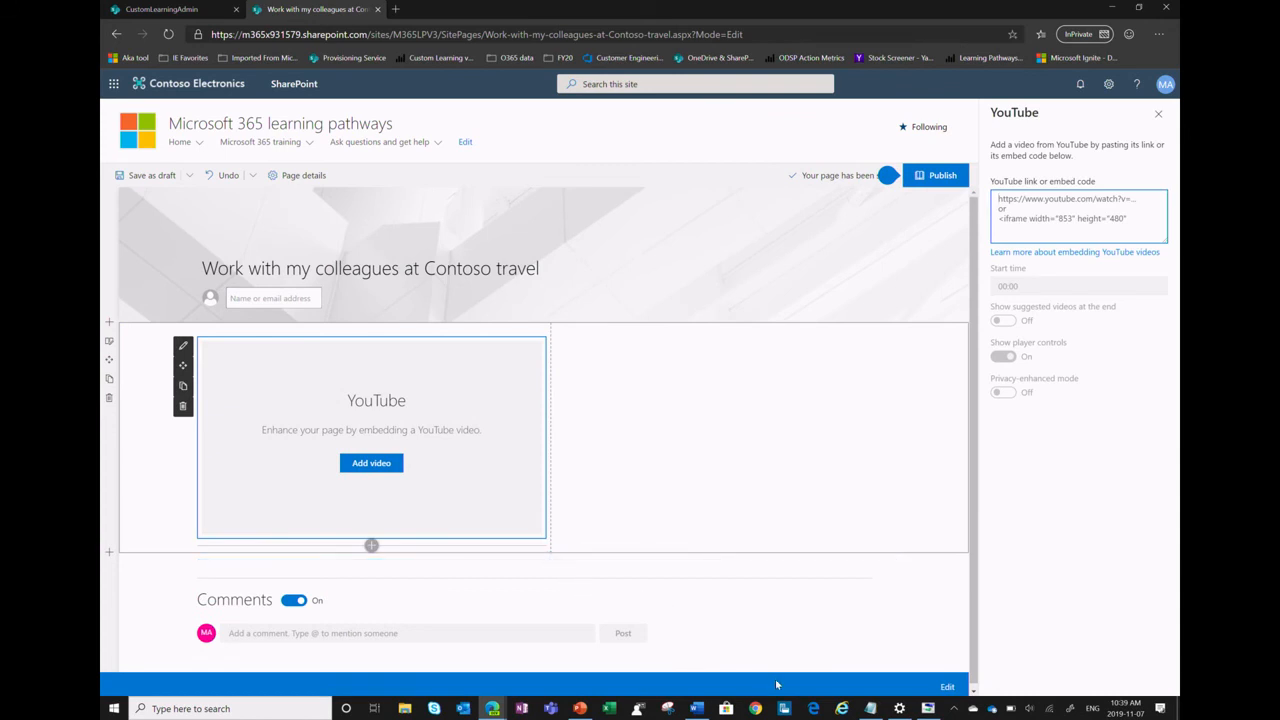
- Copy the YouTube link from the Notepad file and paste it as the YouTube web part's video link
click(870, 708)
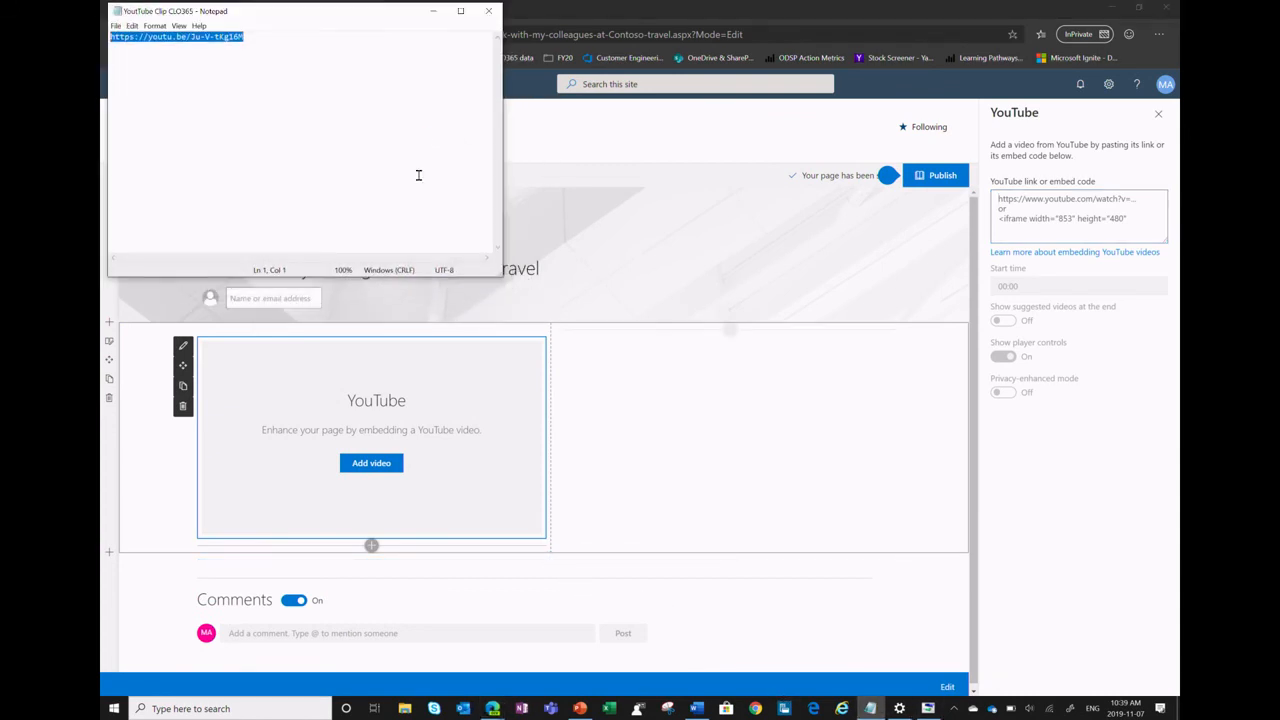
right_click(165, 38)
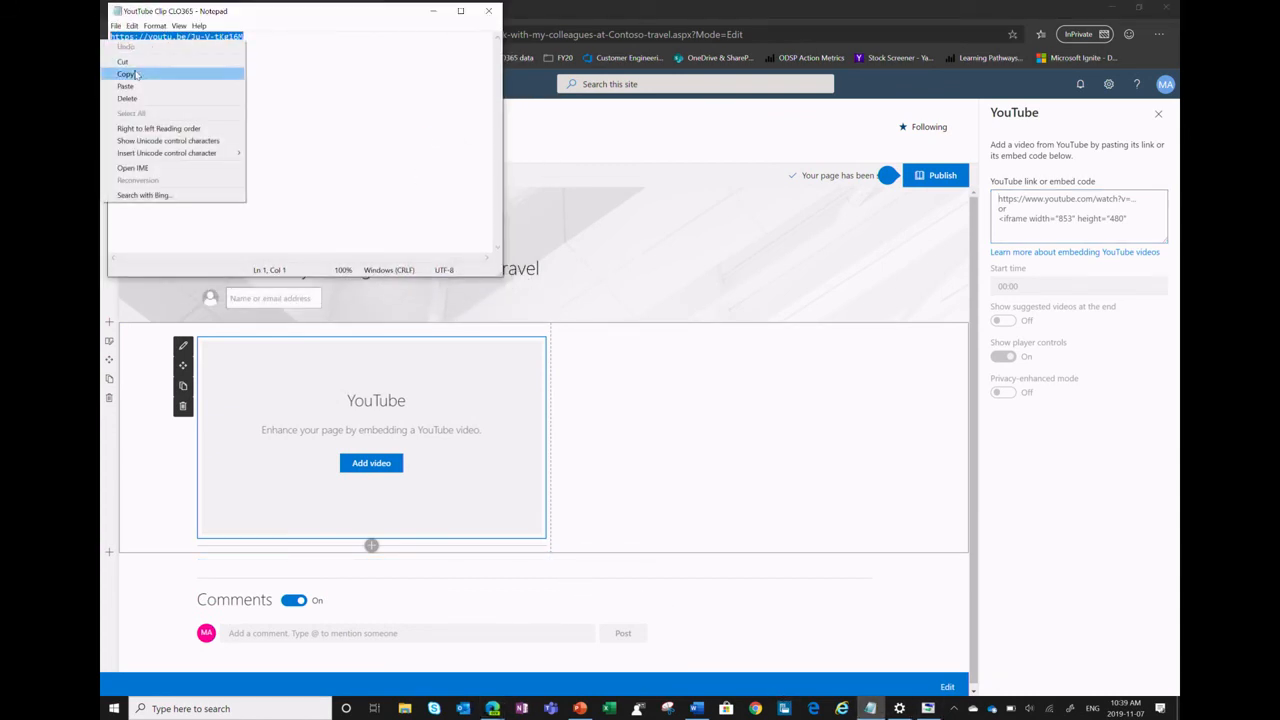
click(145, 73)
click(1012, 198)
right_click(1016, 206)
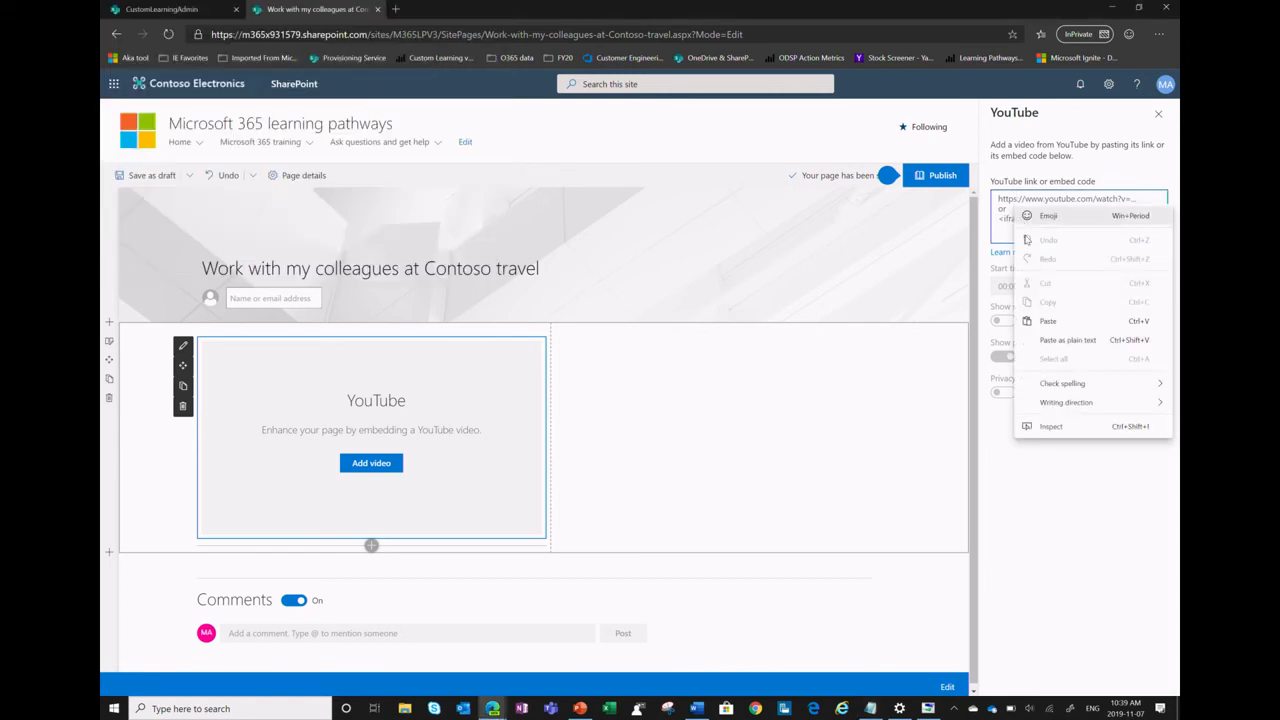
click(1047, 319)
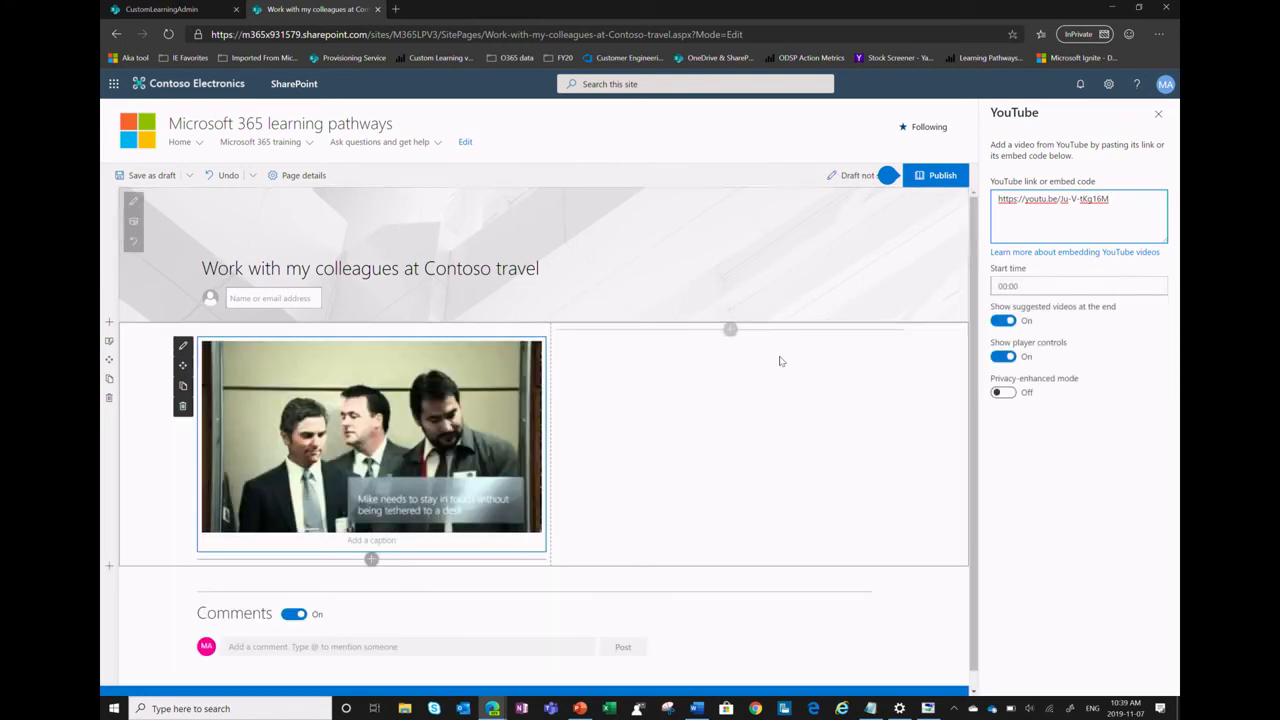
- Add the Microsoft 365 learning pathways web part to the right column beside the video
click(730, 329)
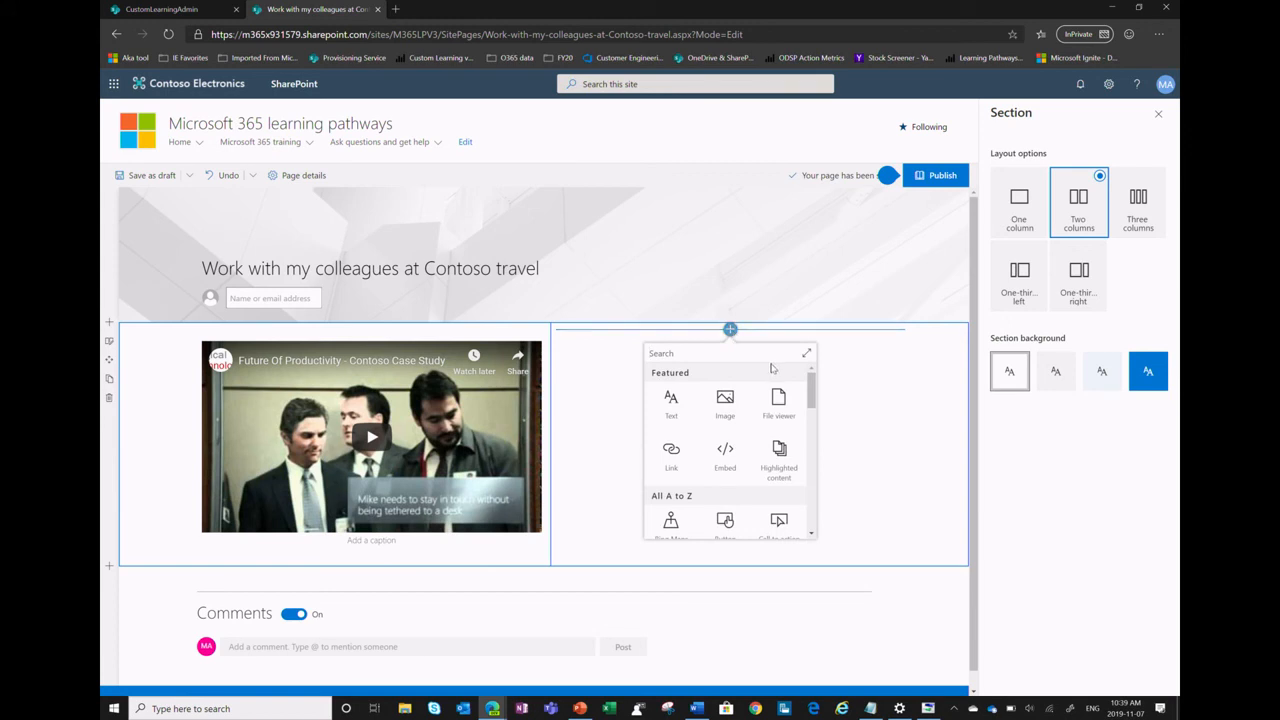
drag(811, 386, 794, 457)
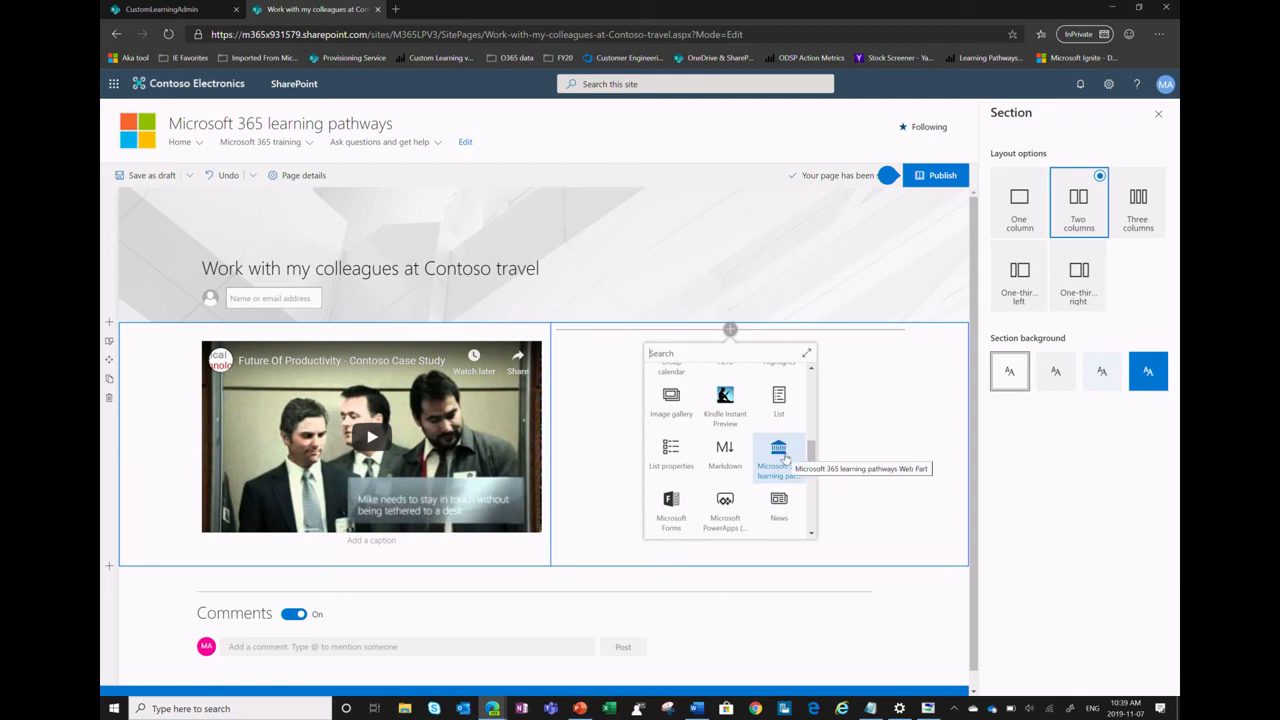
click(779, 455)
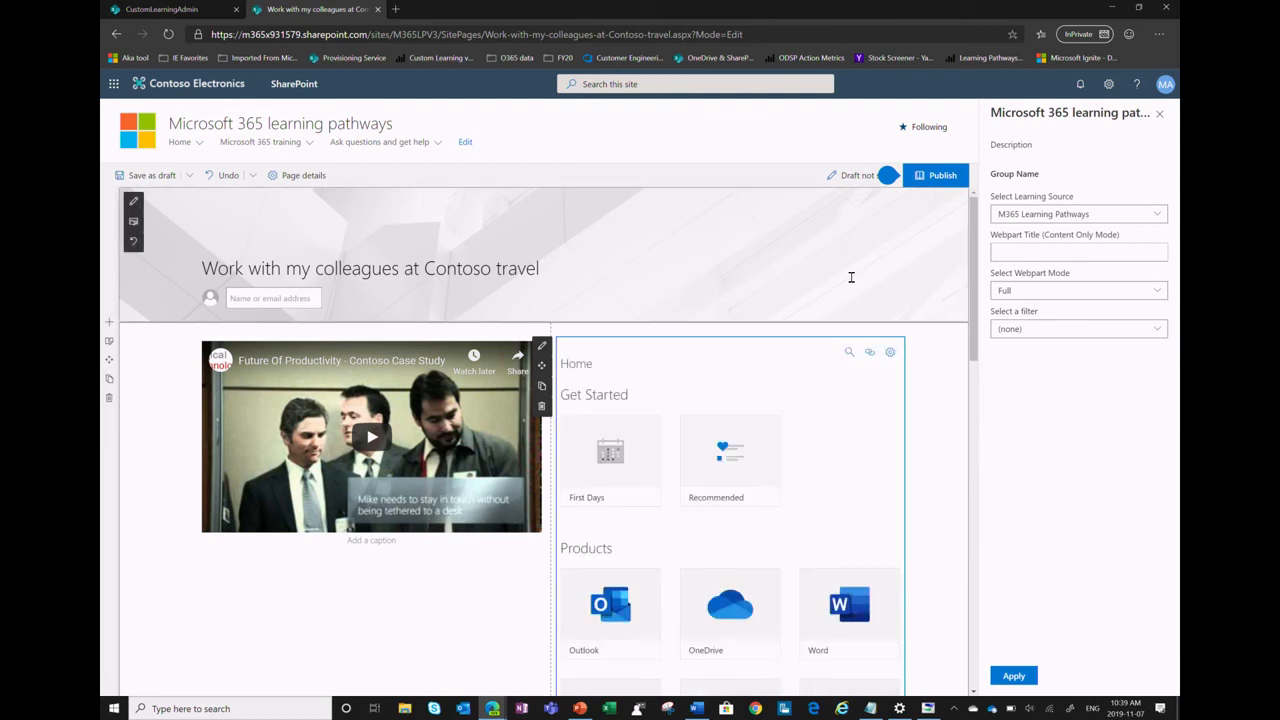
- Try to filter the Microsoft 365 learning pathways web part by Sub-Category
drag(976, 264, 985, 235)
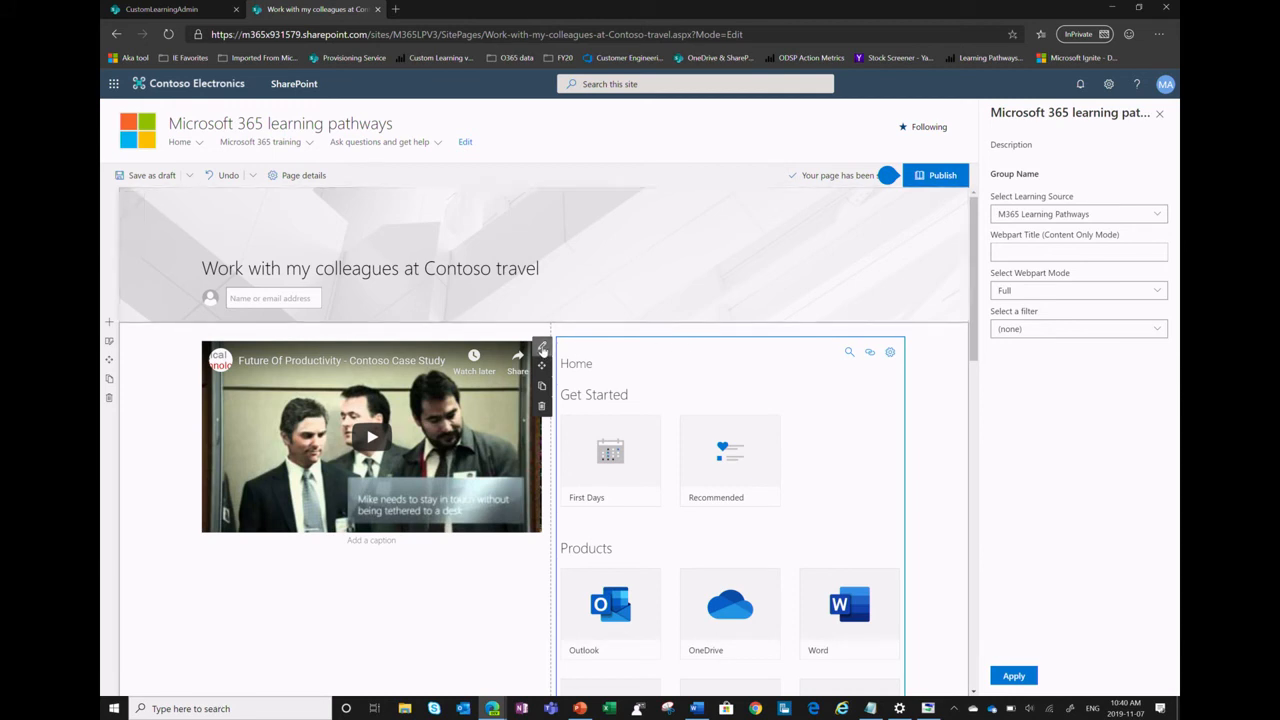
click(542, 348)
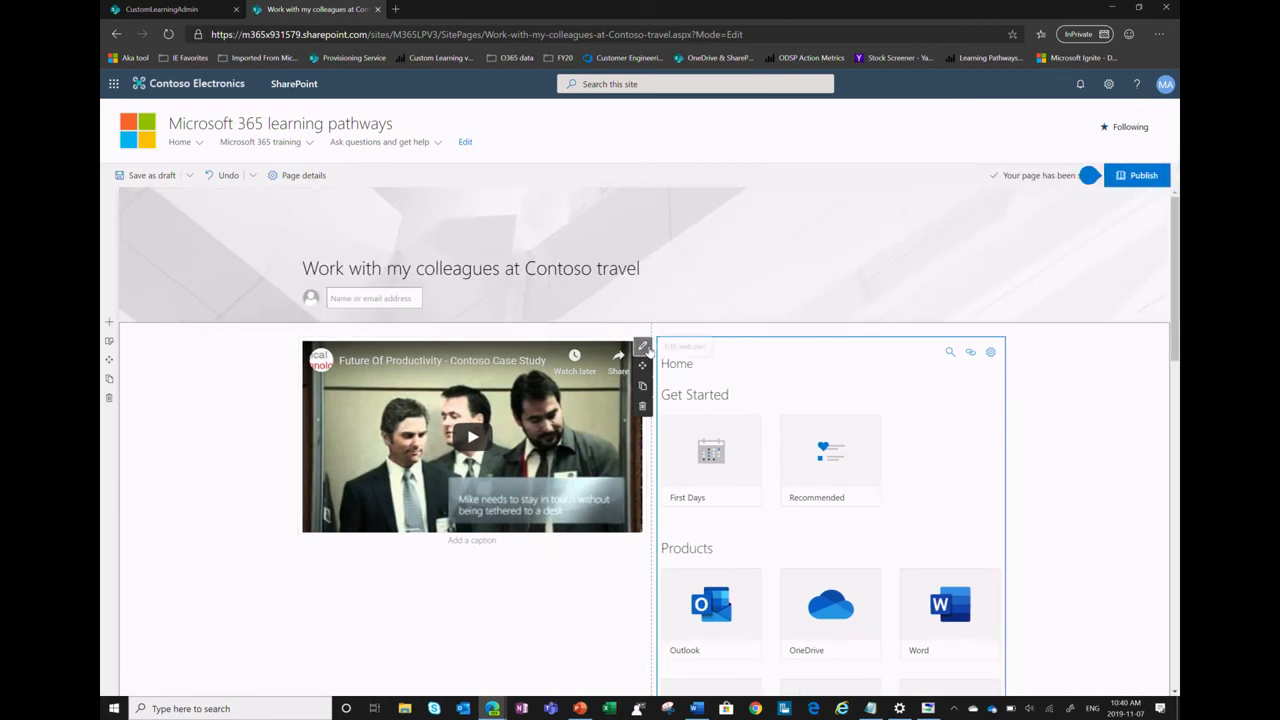
click(643, 347)
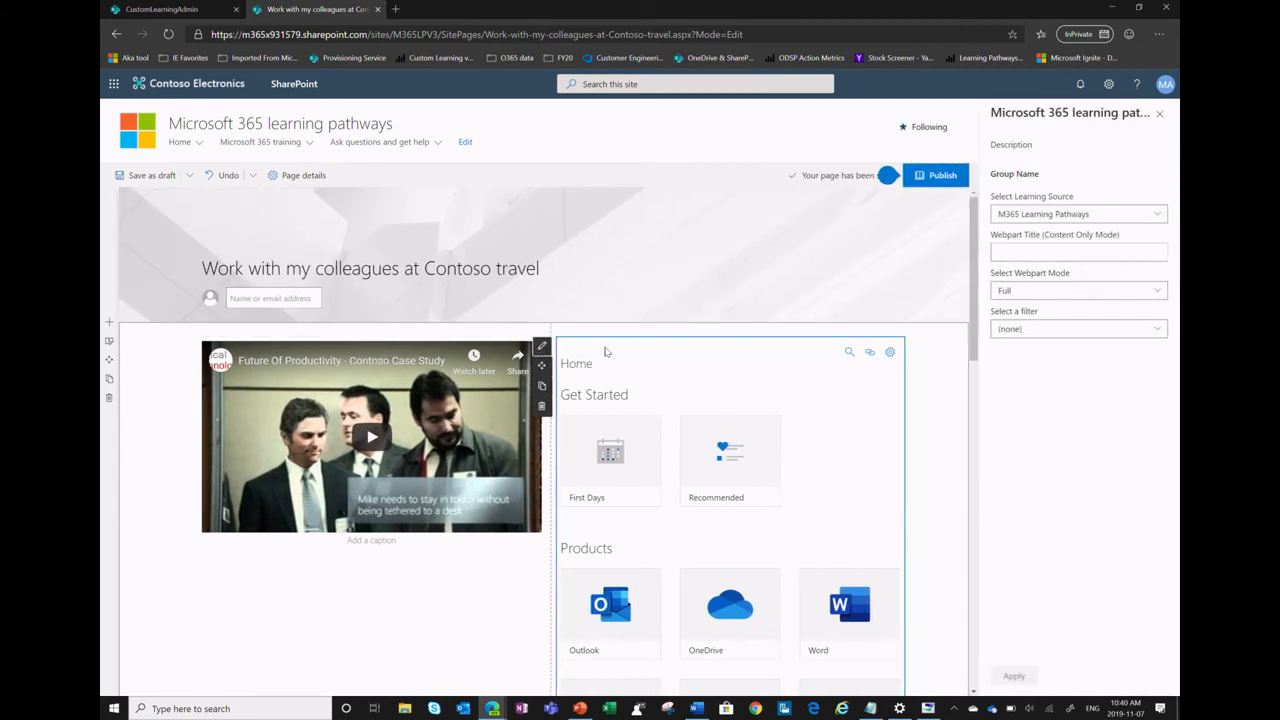
click(1058, 290)
click(1067, 291)
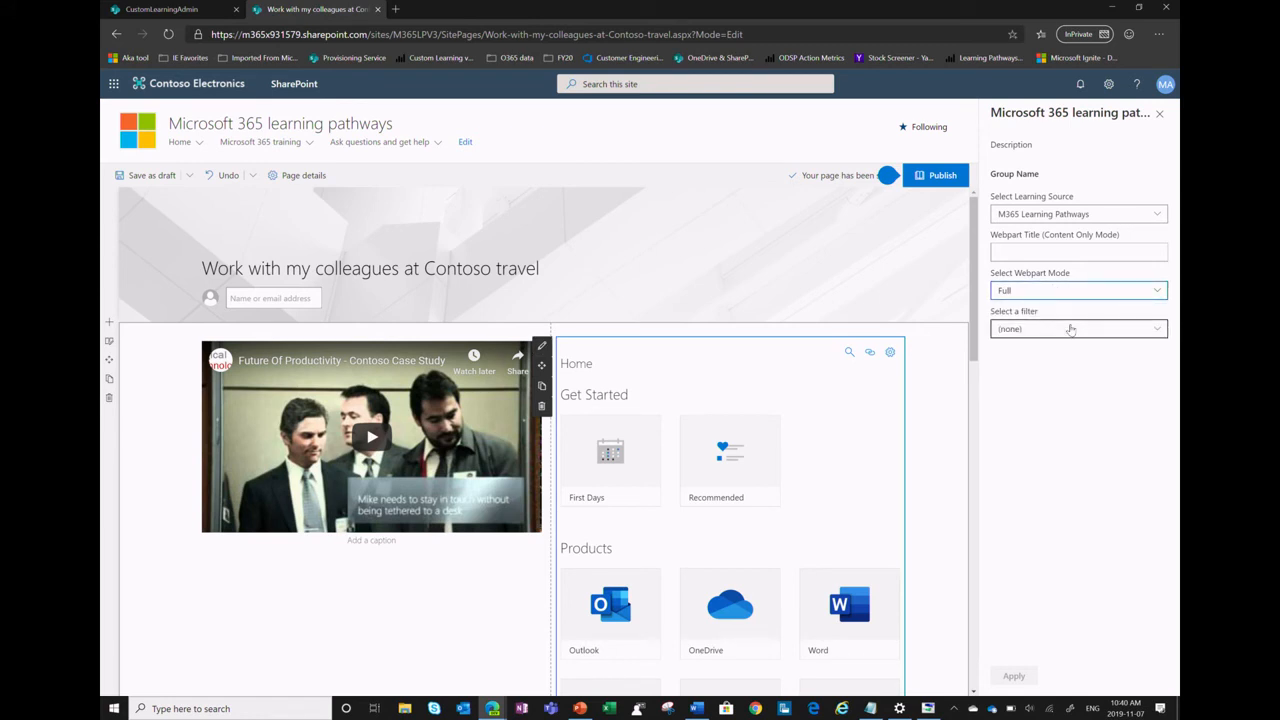
click(1070, 329)
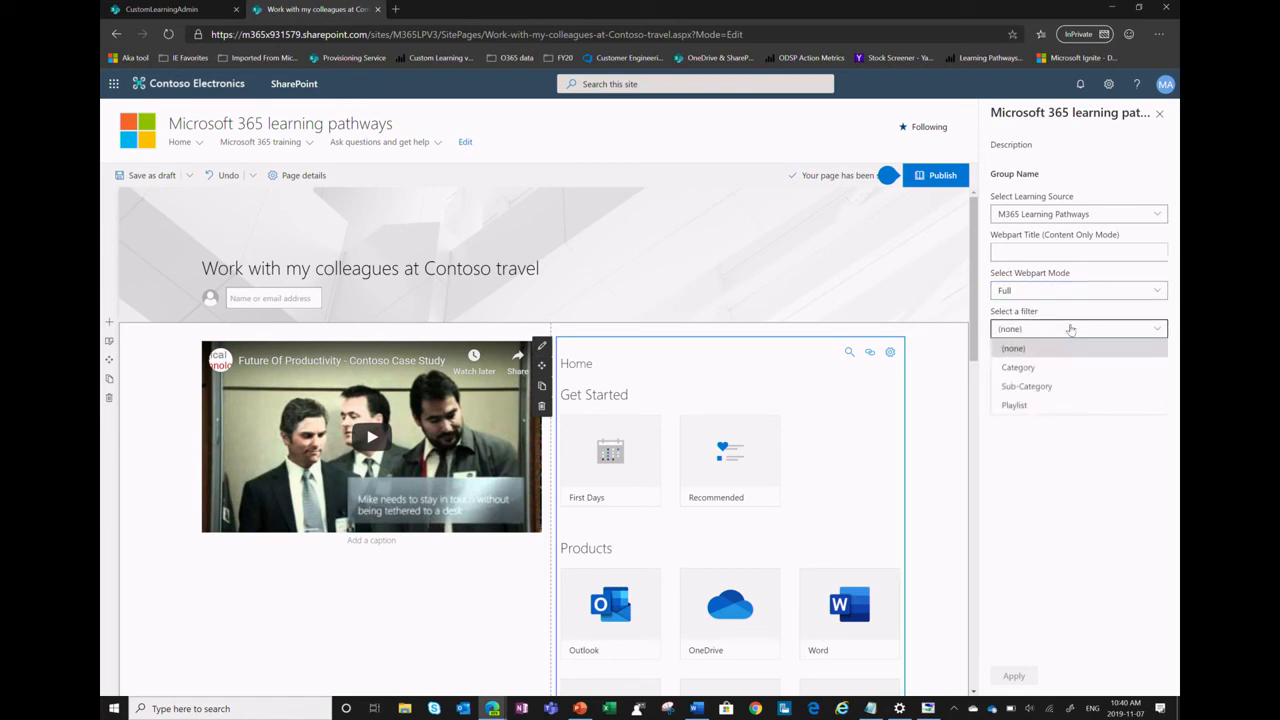
click(1038, 386)
click(1037, 370)
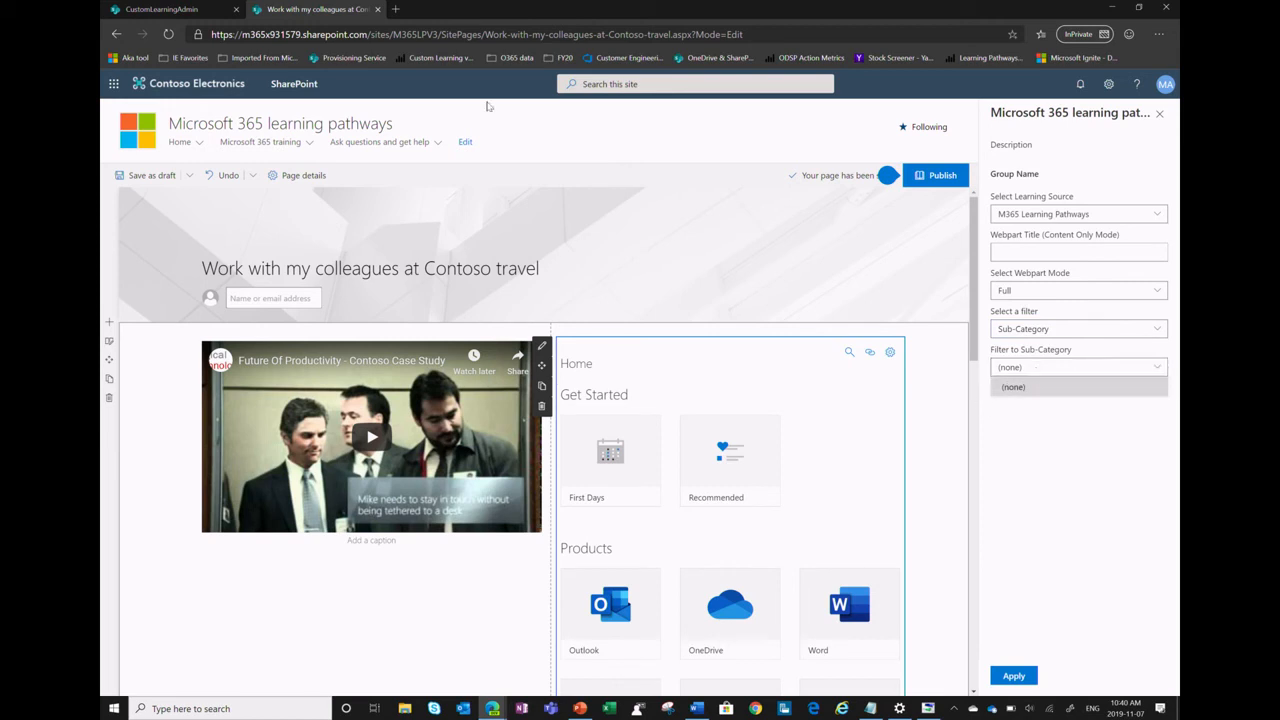
- Reload the page to filter the learning pathways web part to the Microsoft Teams sub-category, and publish the page
click(168, 34)
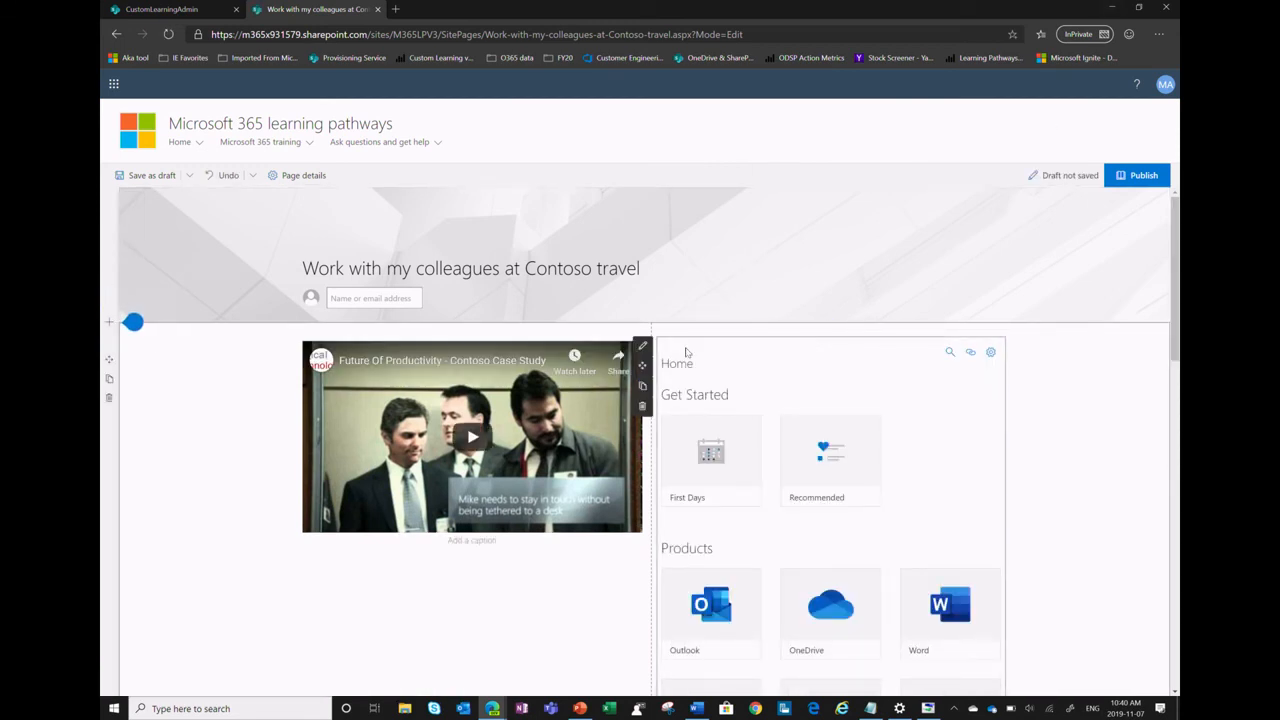
click(642, 345)
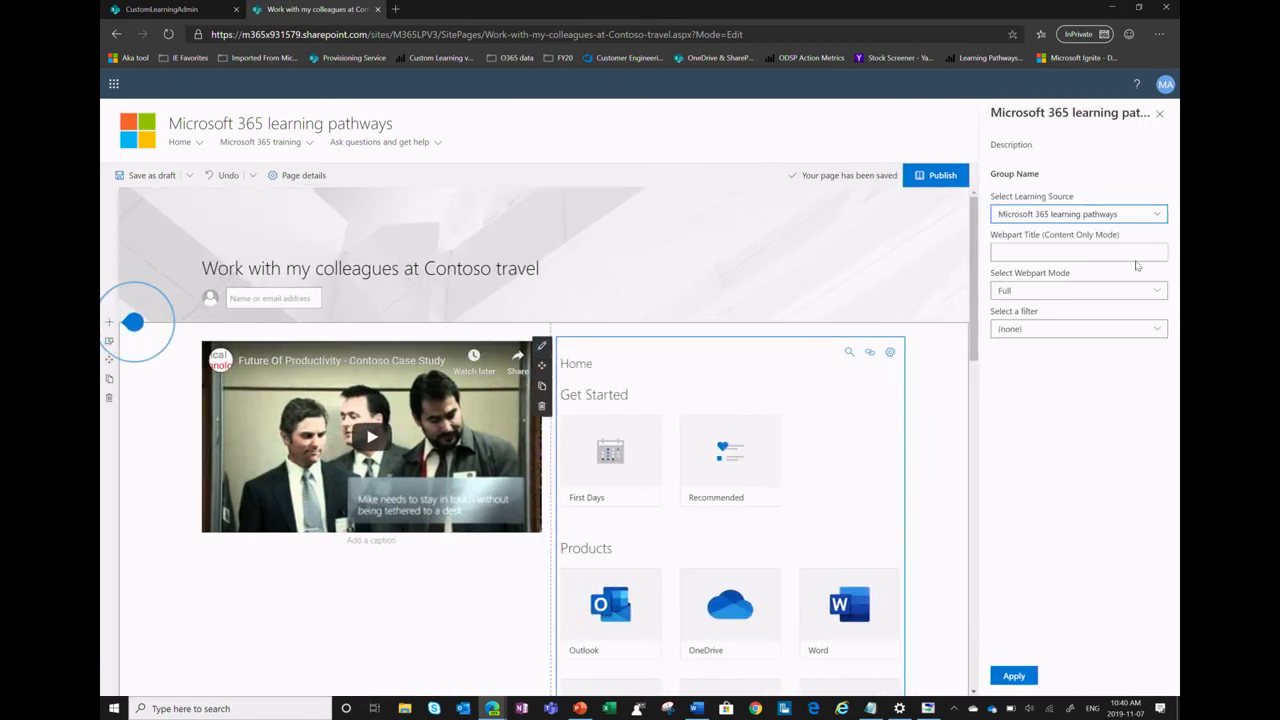
click(1067, 328)
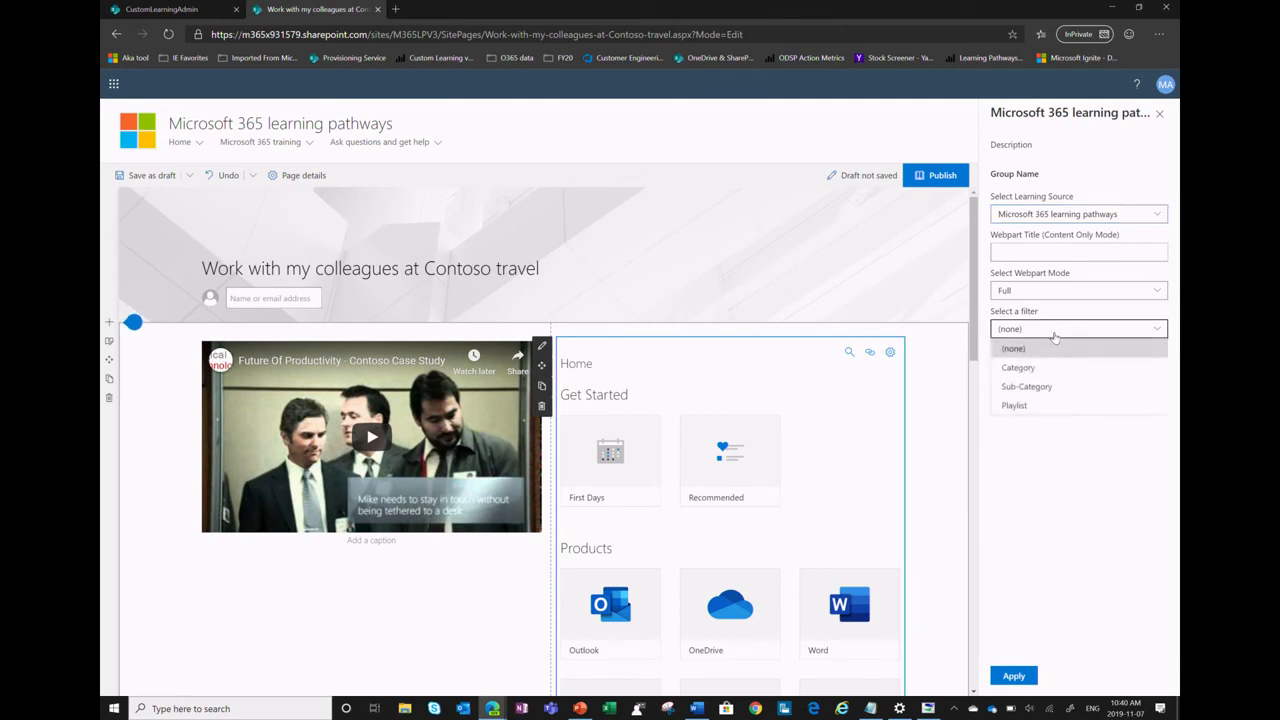
click(1030, 384)
click(1027, 370)
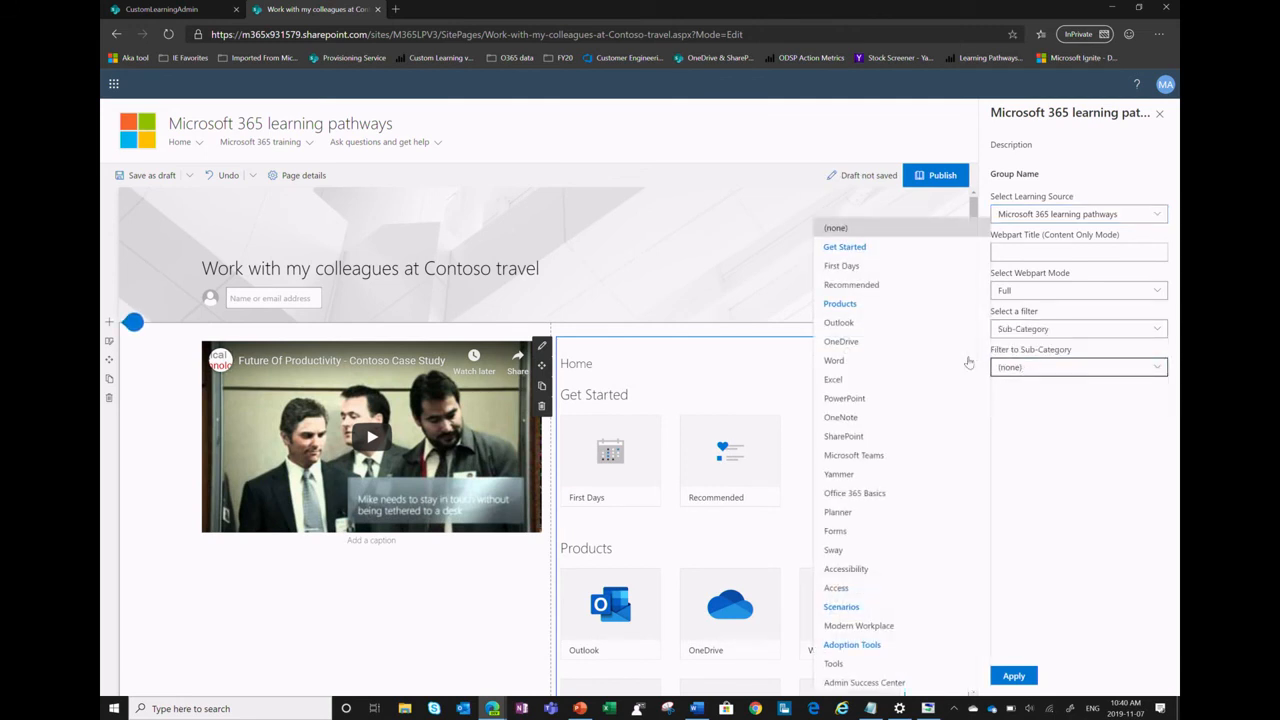
click(846, 457)
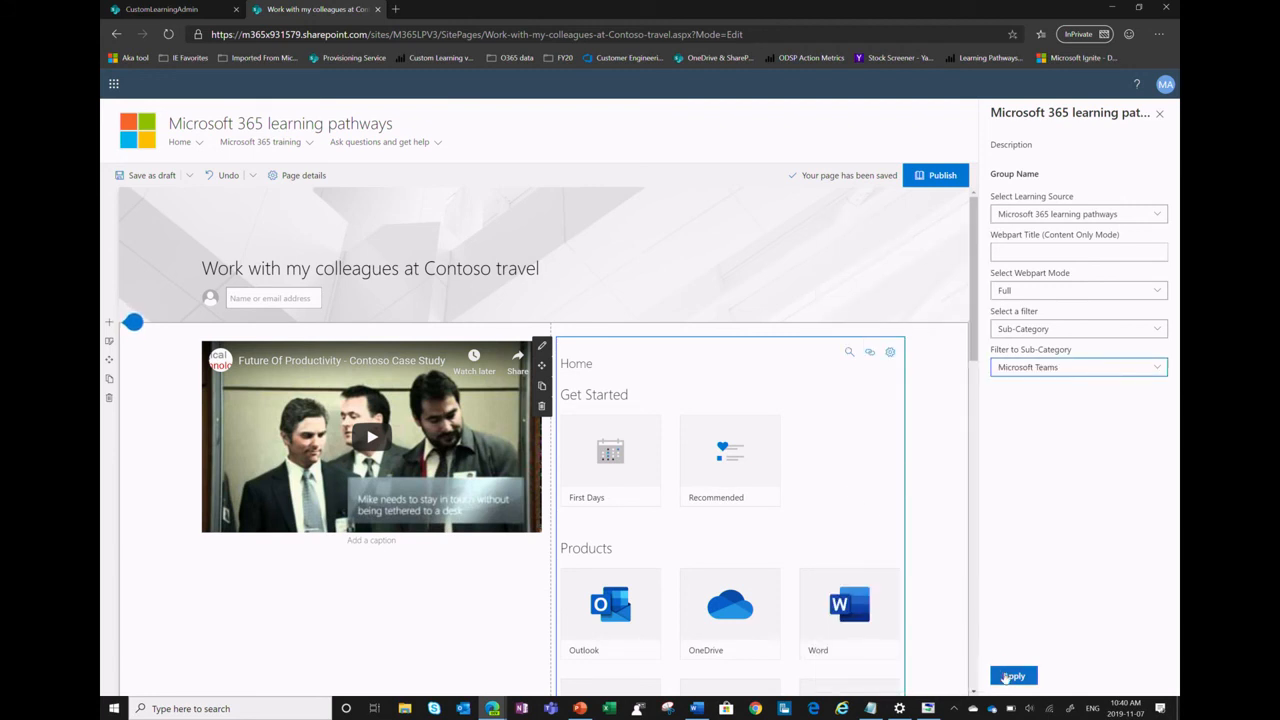
click(1008, 677)
click(941, 175)
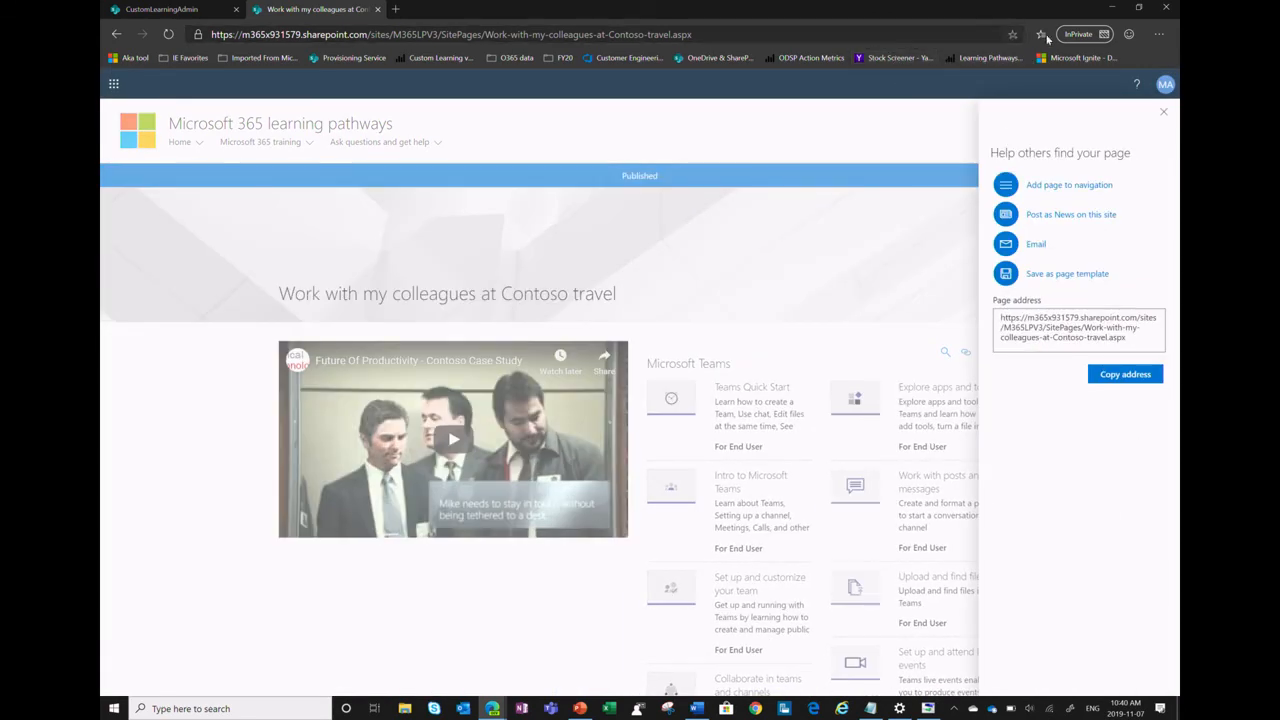
- Open the Five Simple Steps - Welcome to Office 365 playlist under First Days in Microsoft 365 training and copy its link
click(187, 142)
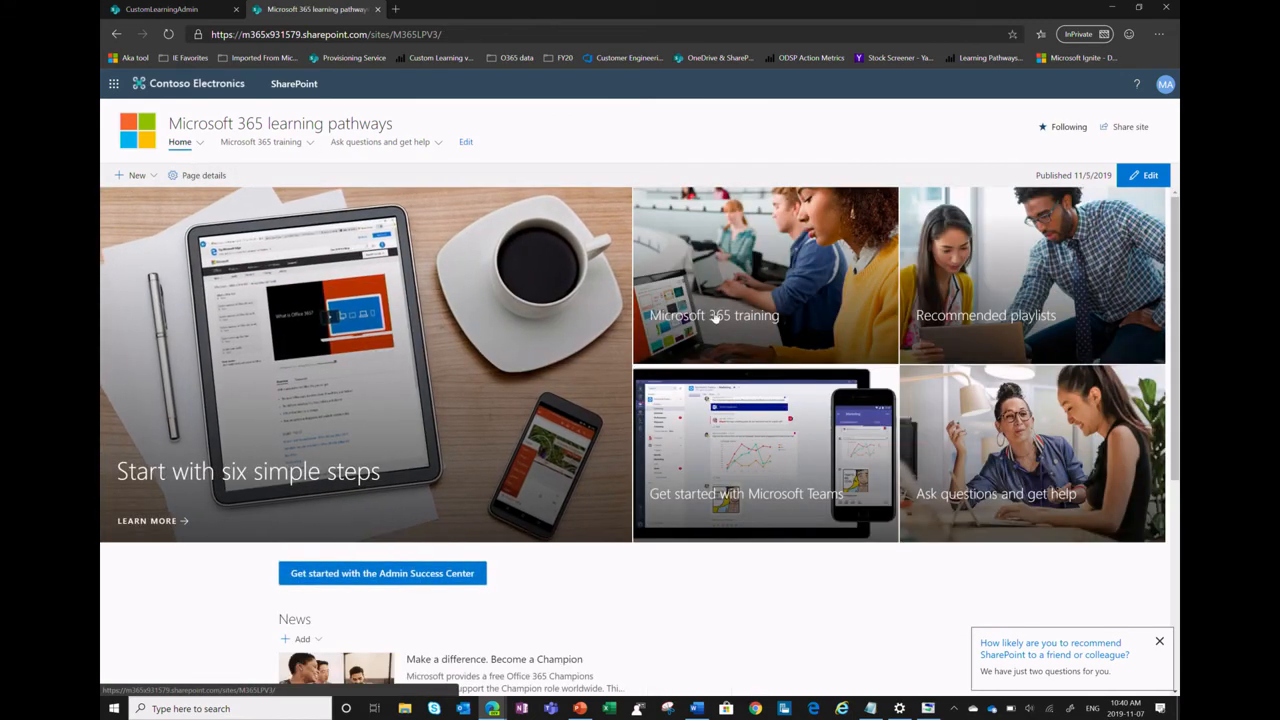
click(682, 311)
click(350, 448)
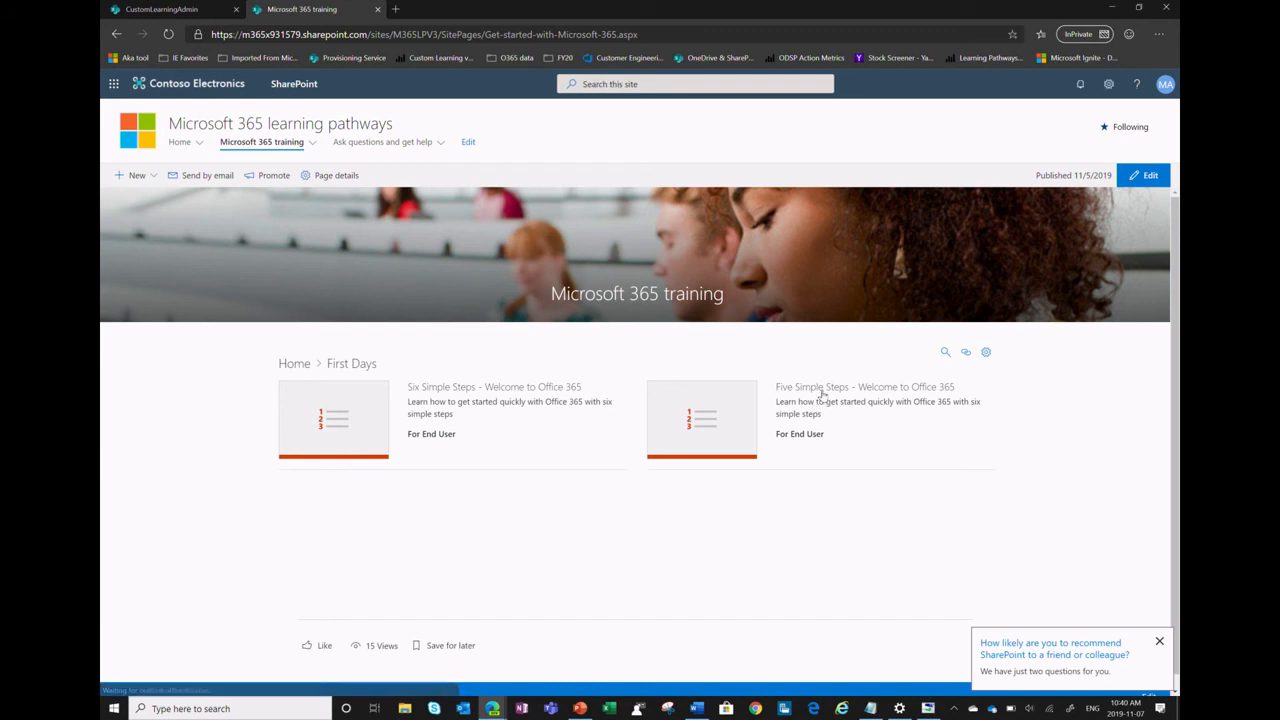
click(822, 393)
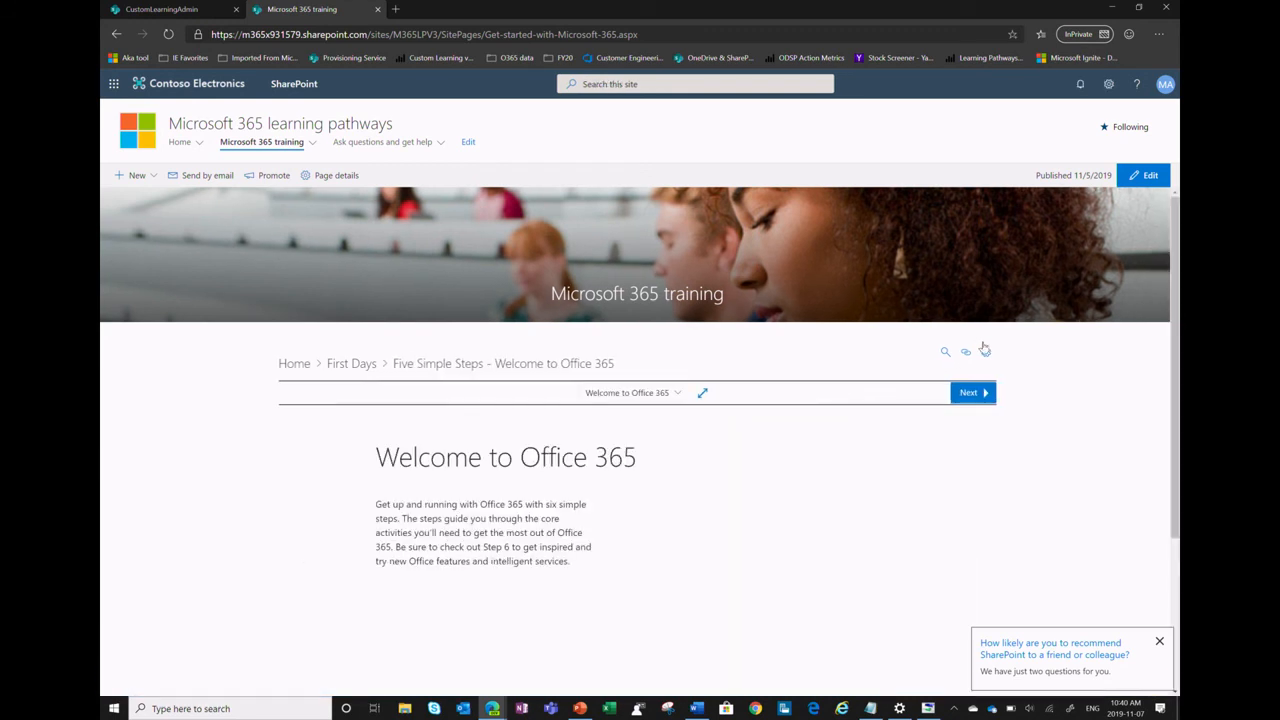
click(970, 352)
click(957, 391)
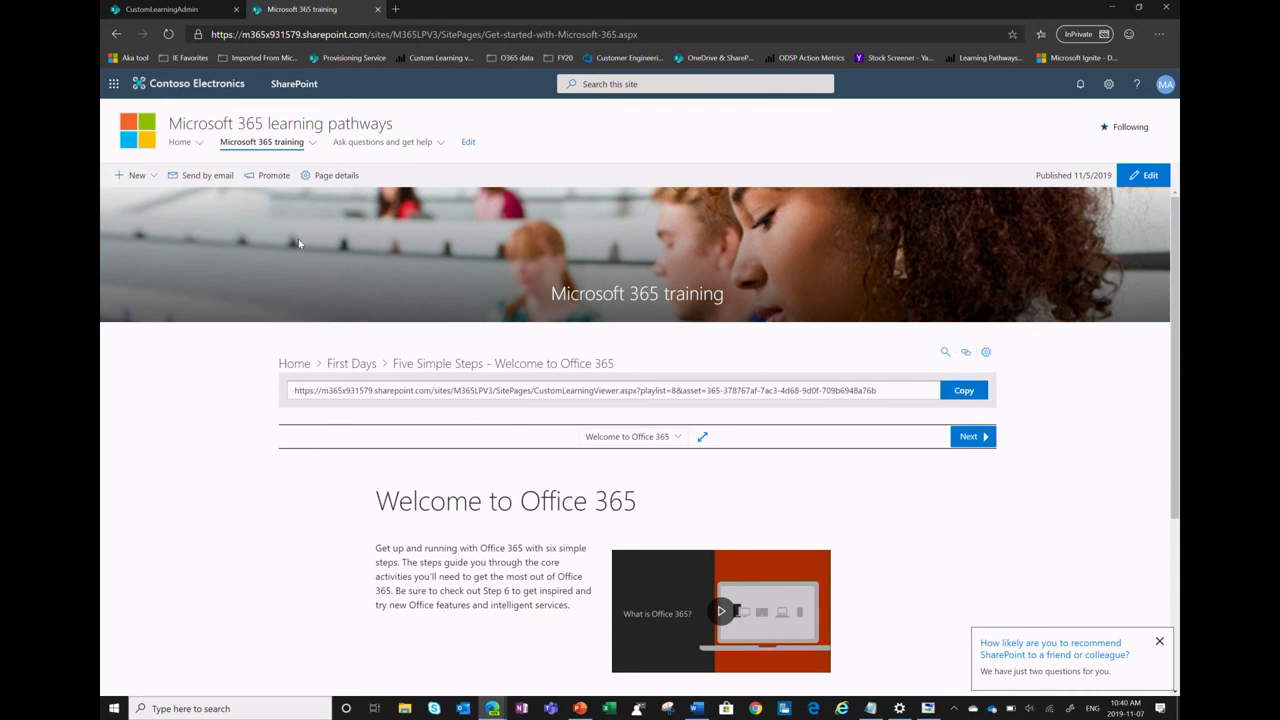
click(179, 143)
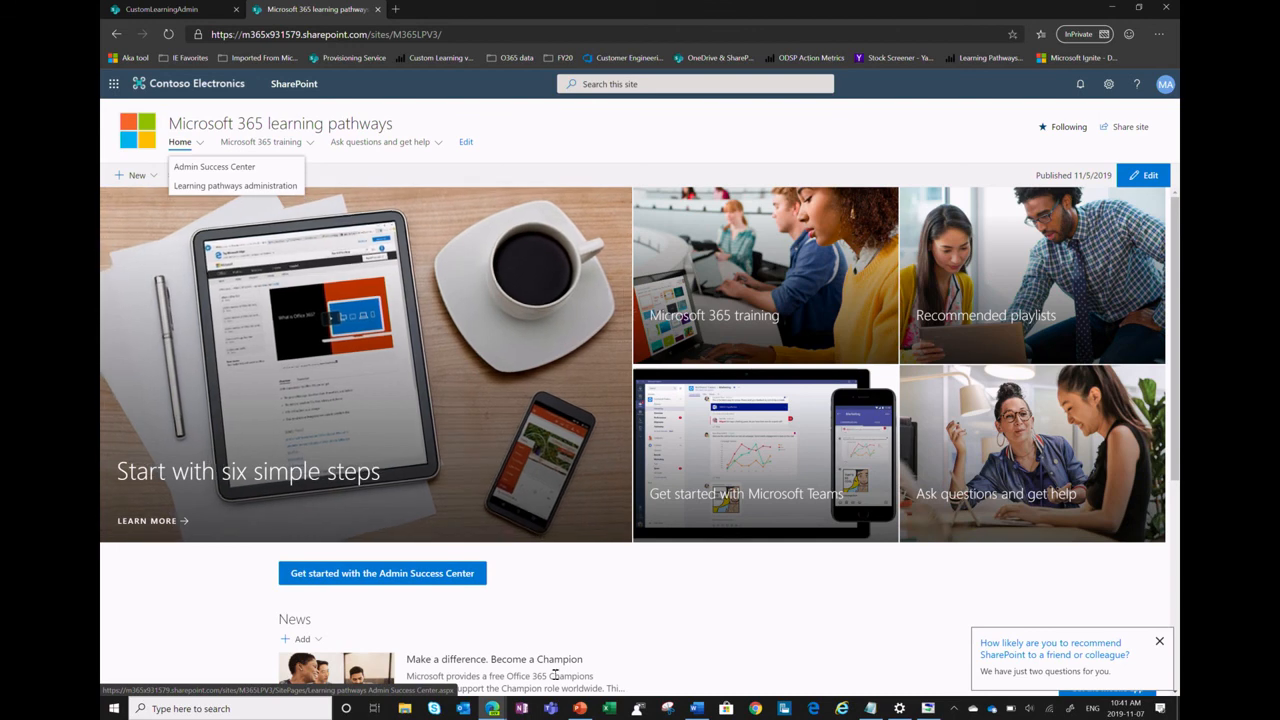
- Switch to the PowerPoint presentation and start the slide show from the Adoption slide
click(578, 709)
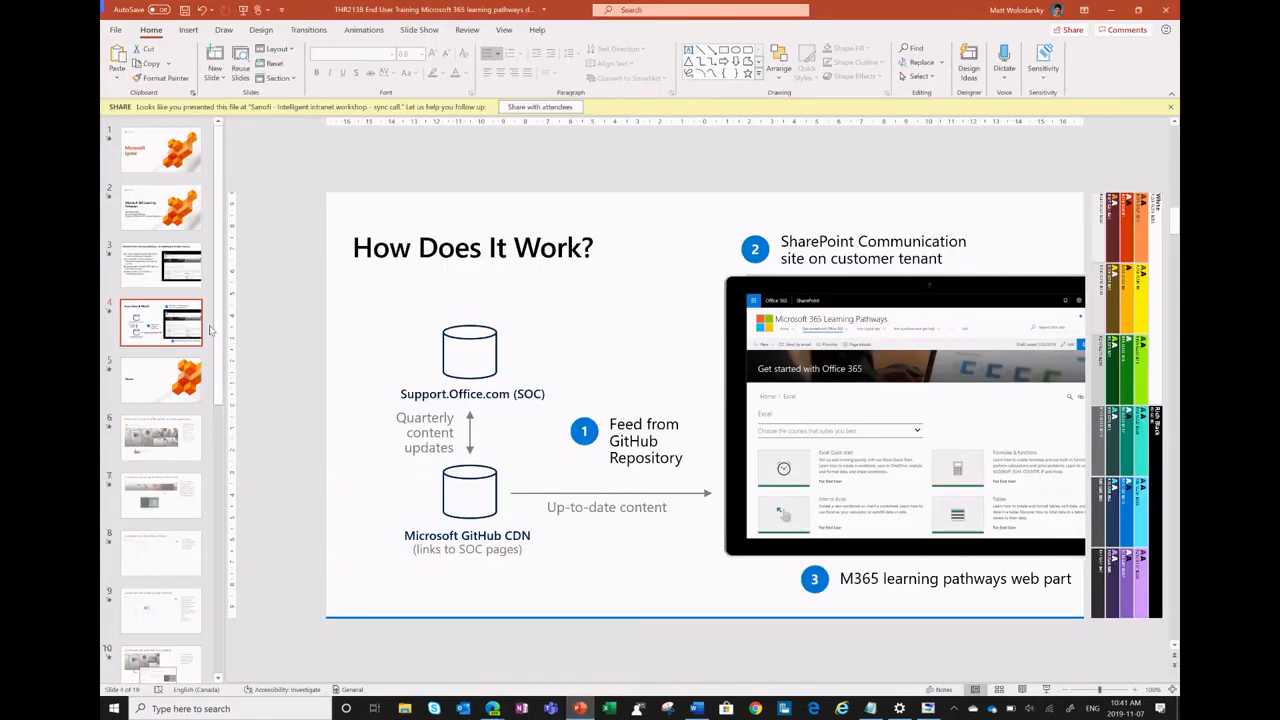
drag(222, 322, 225, 496)
click(160, 456)
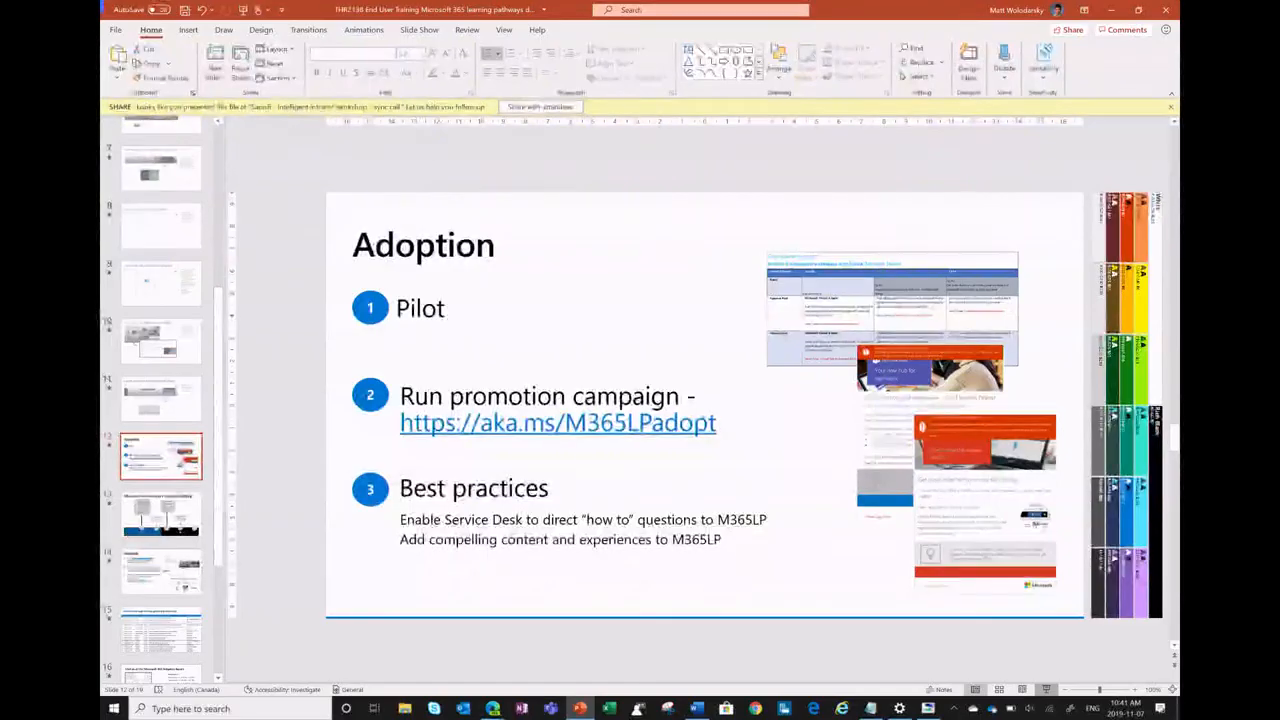
click(1046, 689)
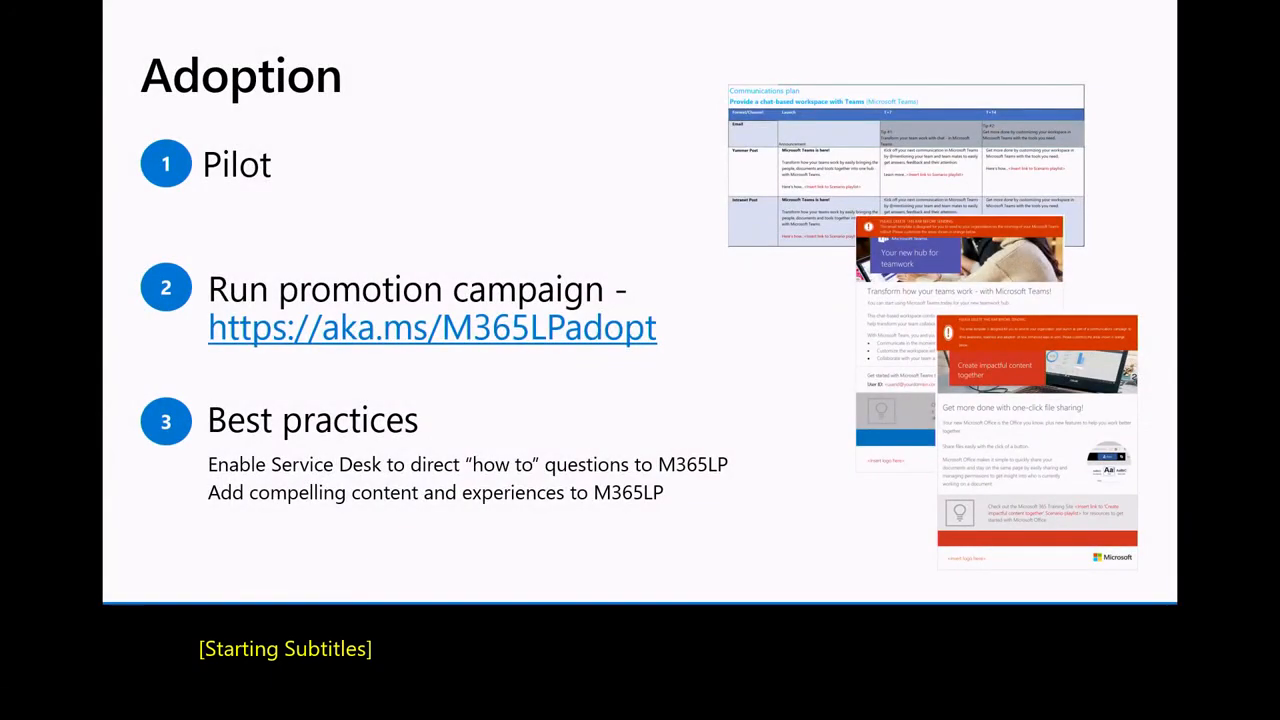